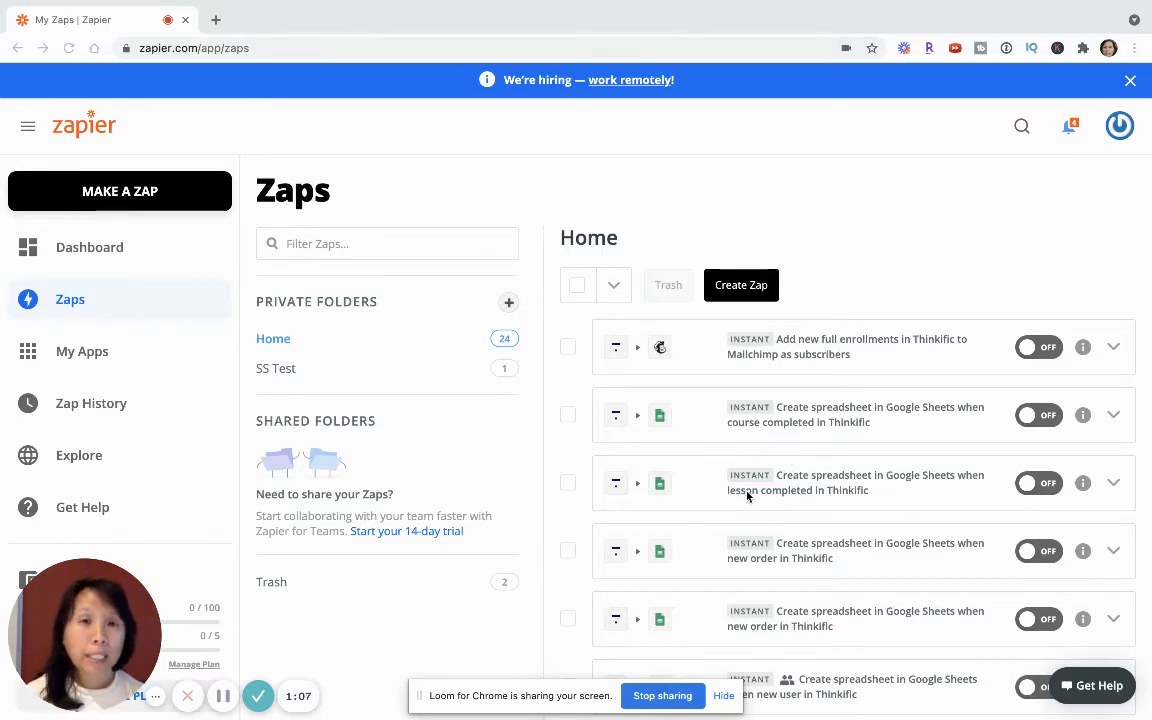
# - Create a new Zap from the Home folder of the Zaps list
pyautogui.scroll(-2, 750, 490)
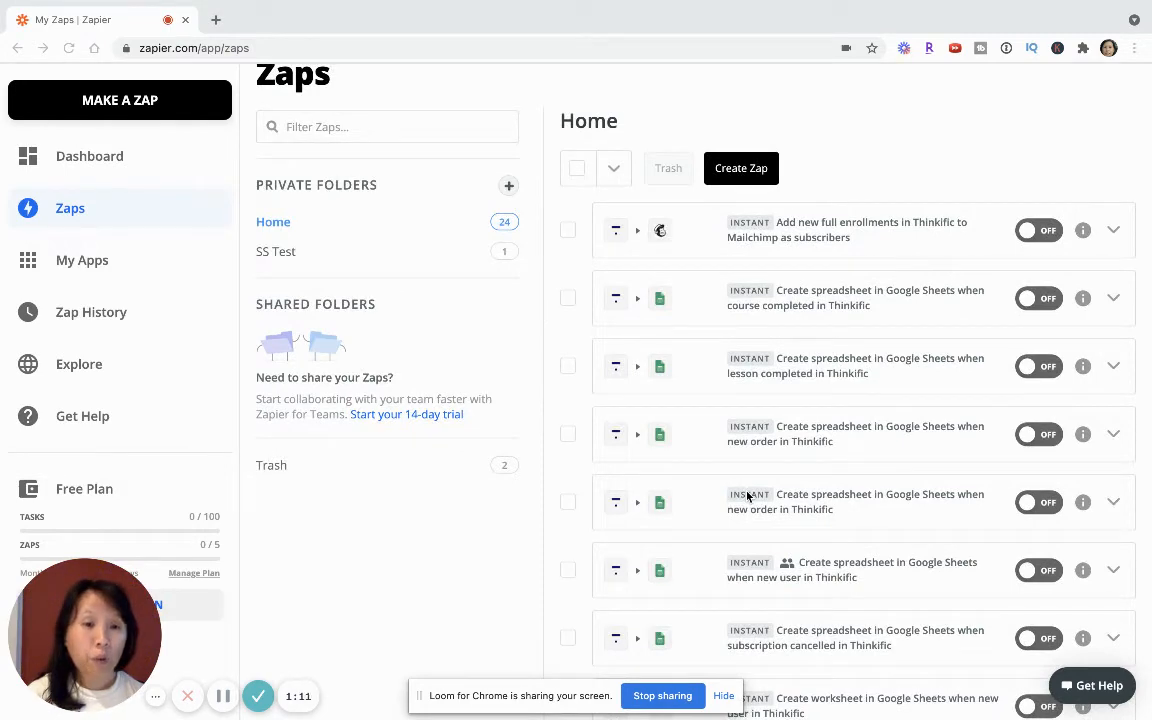
pyautogui.scroll(-4, 747, 495)
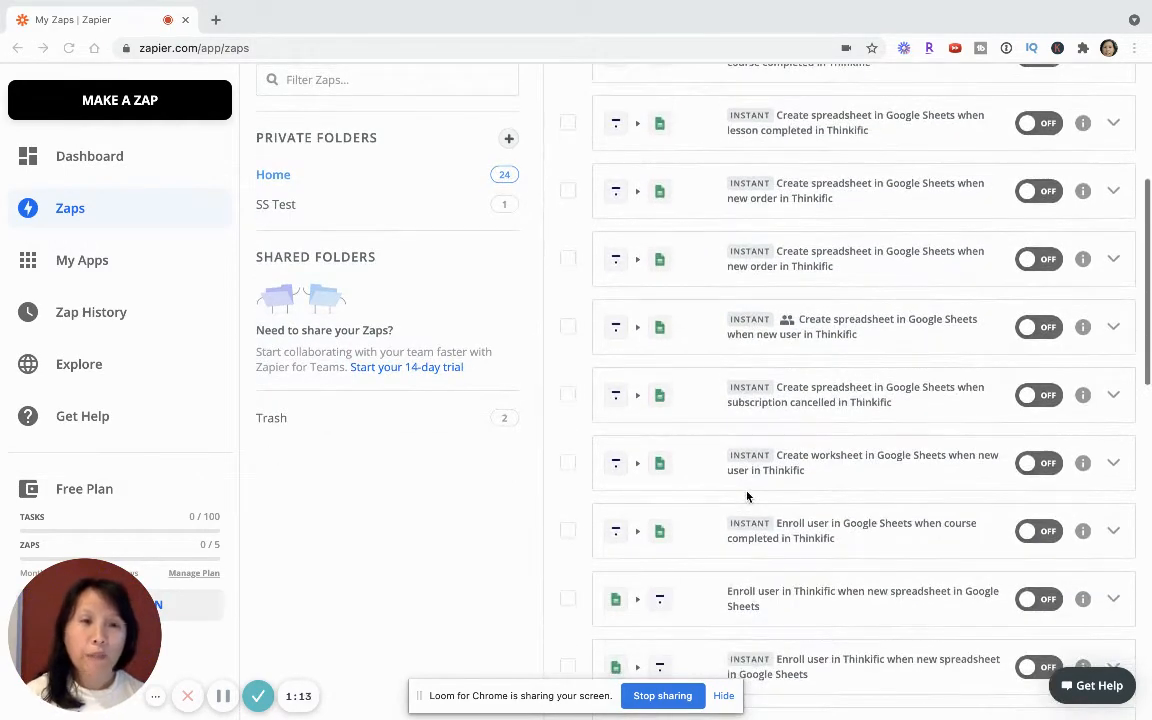
pyautogui.scroll(-3, 747, 495)
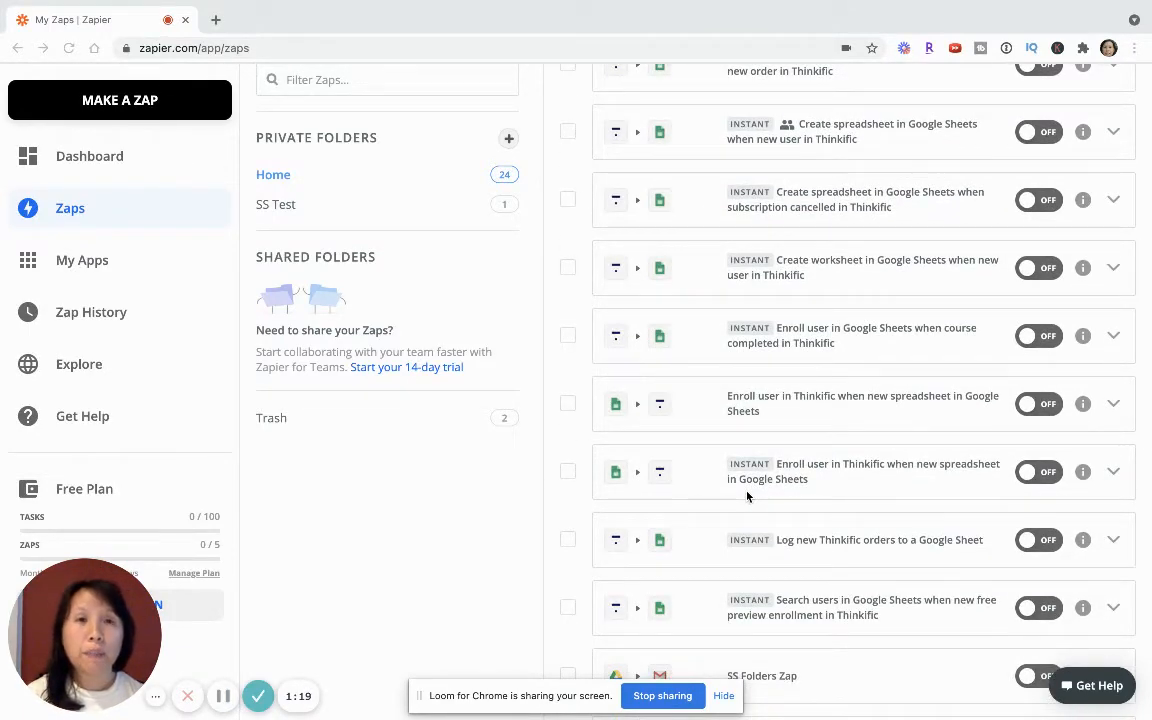
pyautogui.scroll(10, 747, 495)
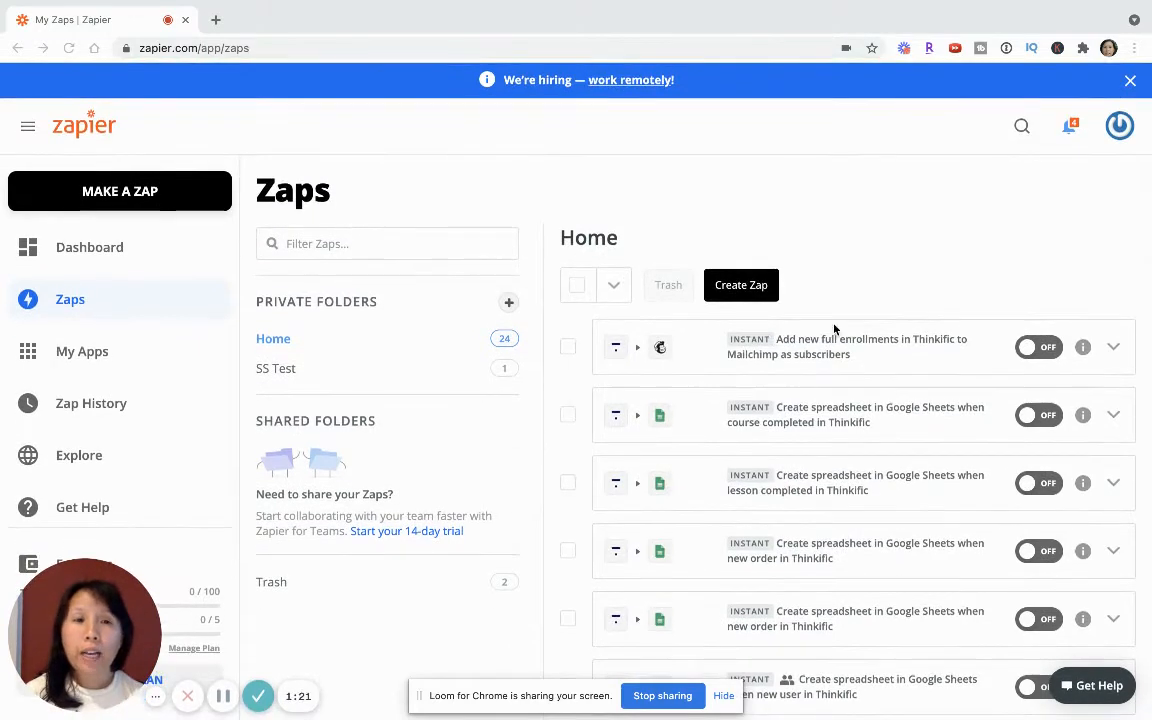
pyautogui.click(740, 292)
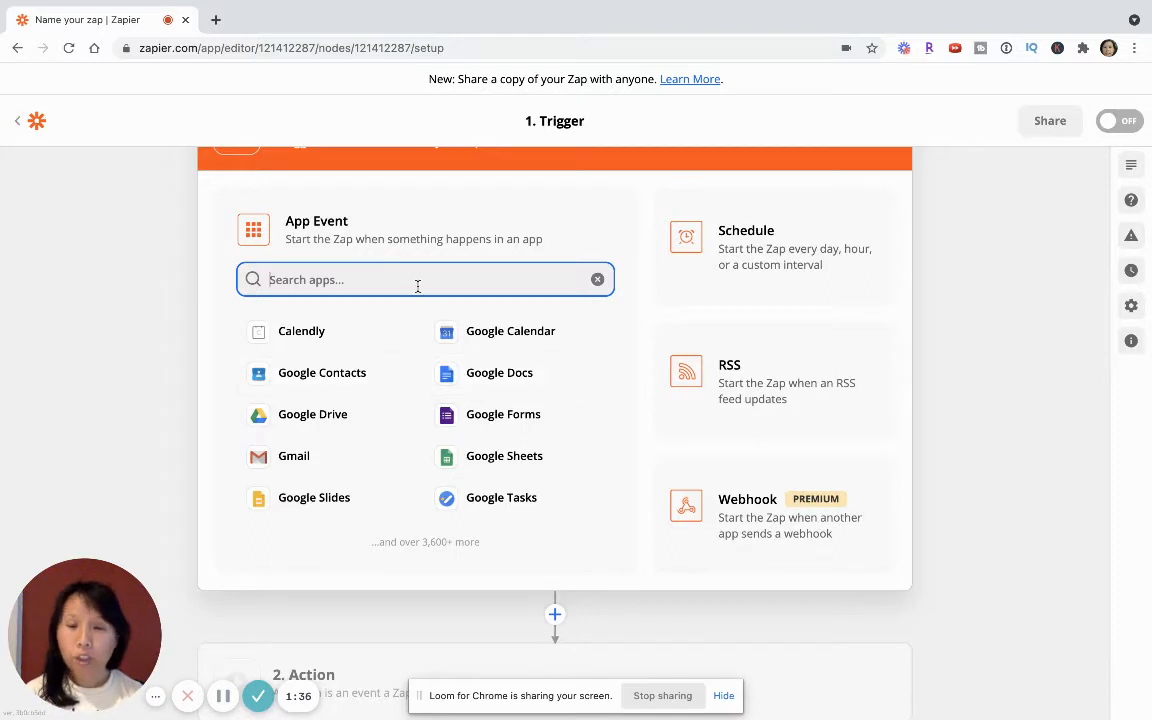
# - Set the Zap's trigger to the Thinkific app with the Lesson Completed event and continue
pyautogui.write('think')
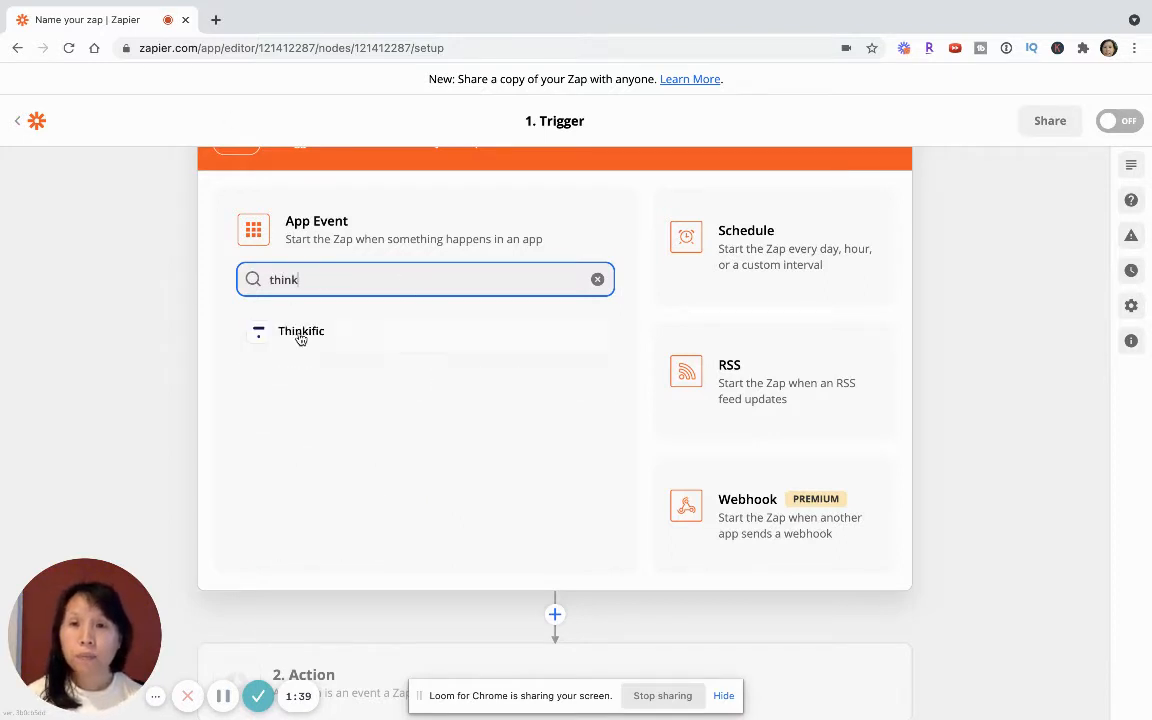
pyautogui.click(300, 332)
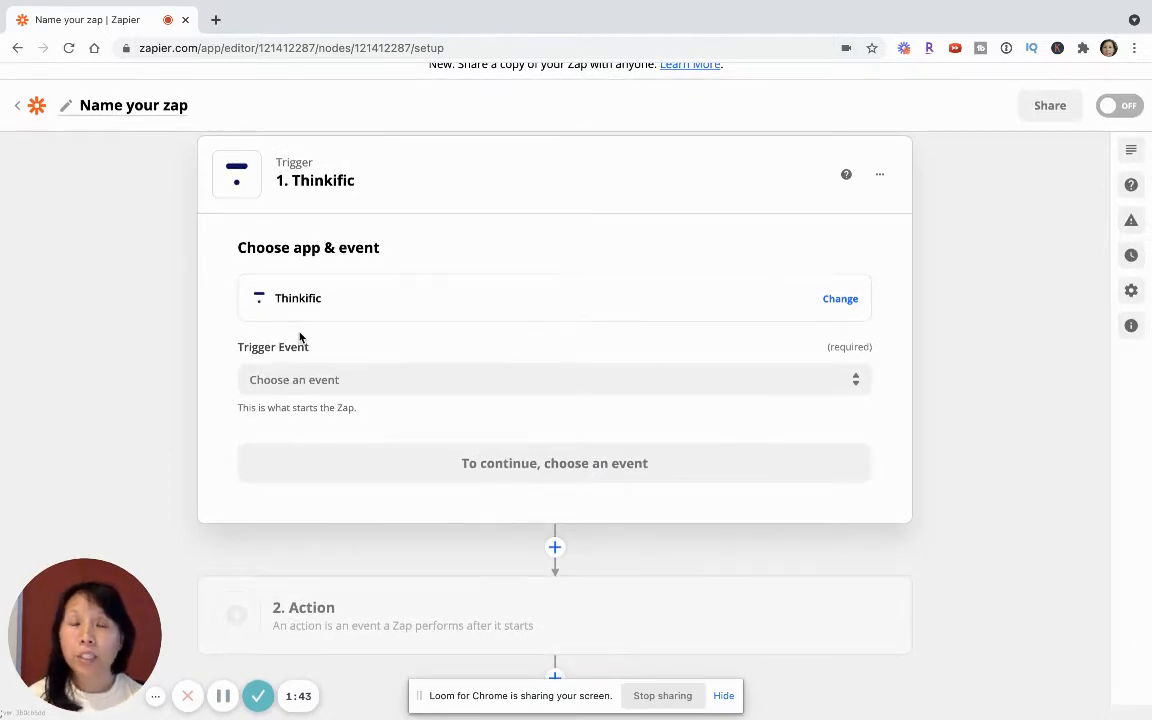
pyautogui.click(306, 378)
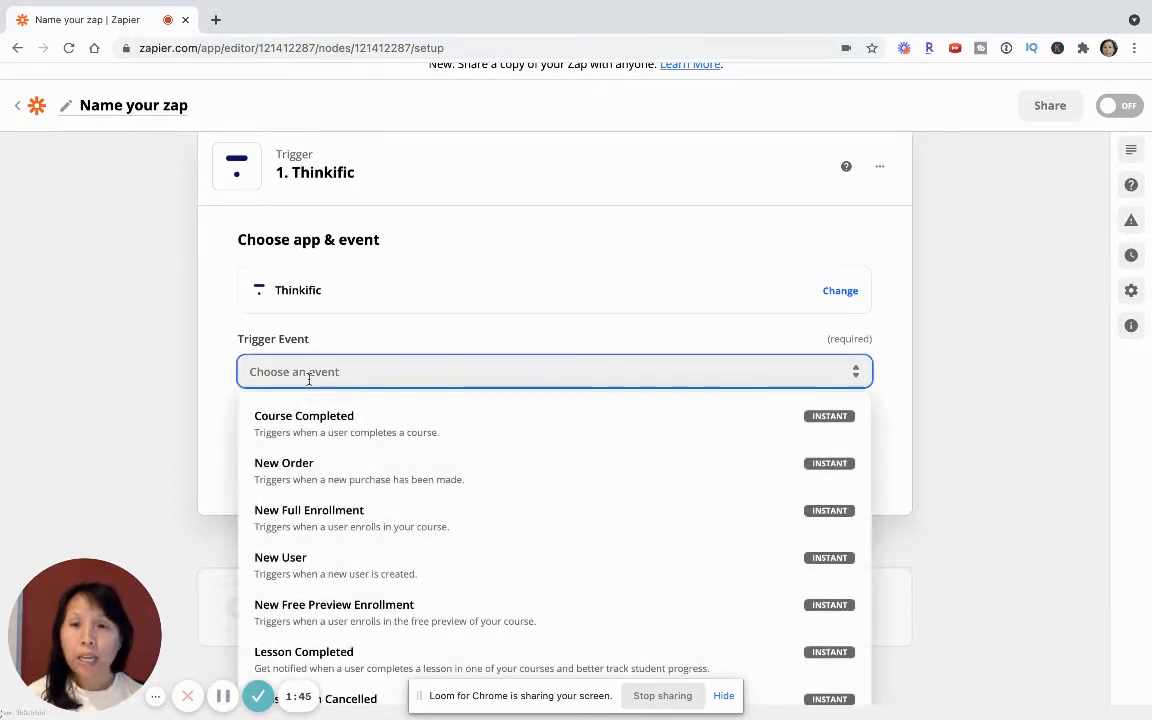
pyautogui.scroll(-1, 445, 544)
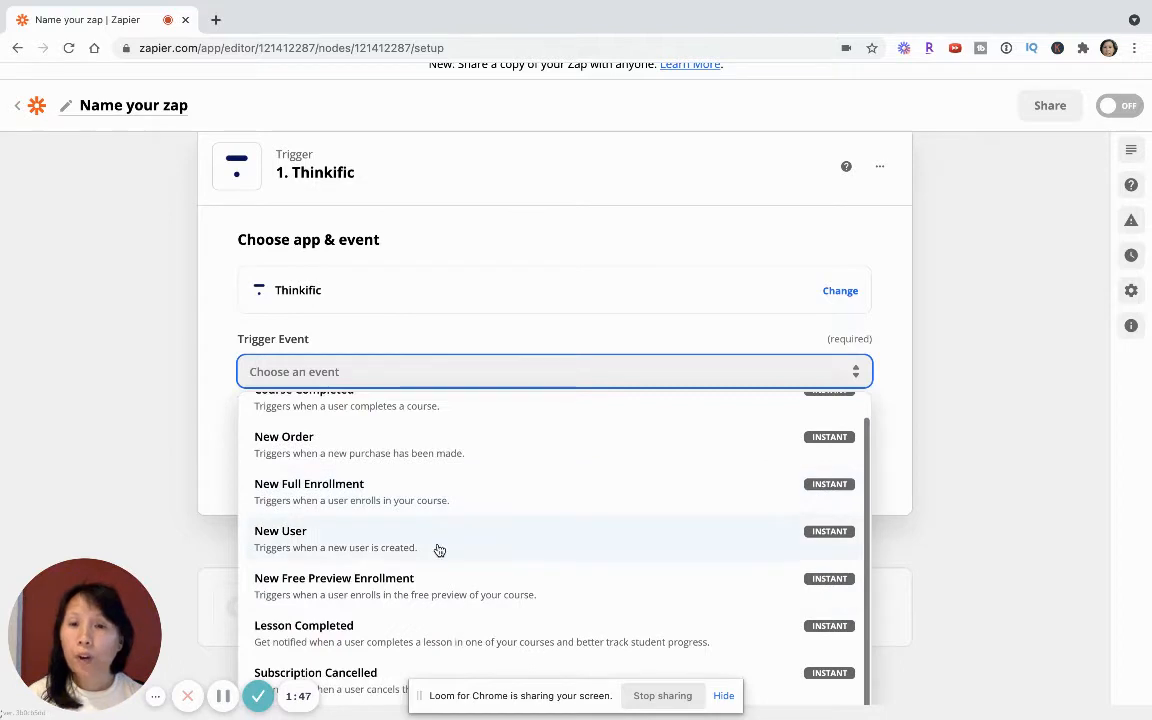
pyautogui.click(303, 626)
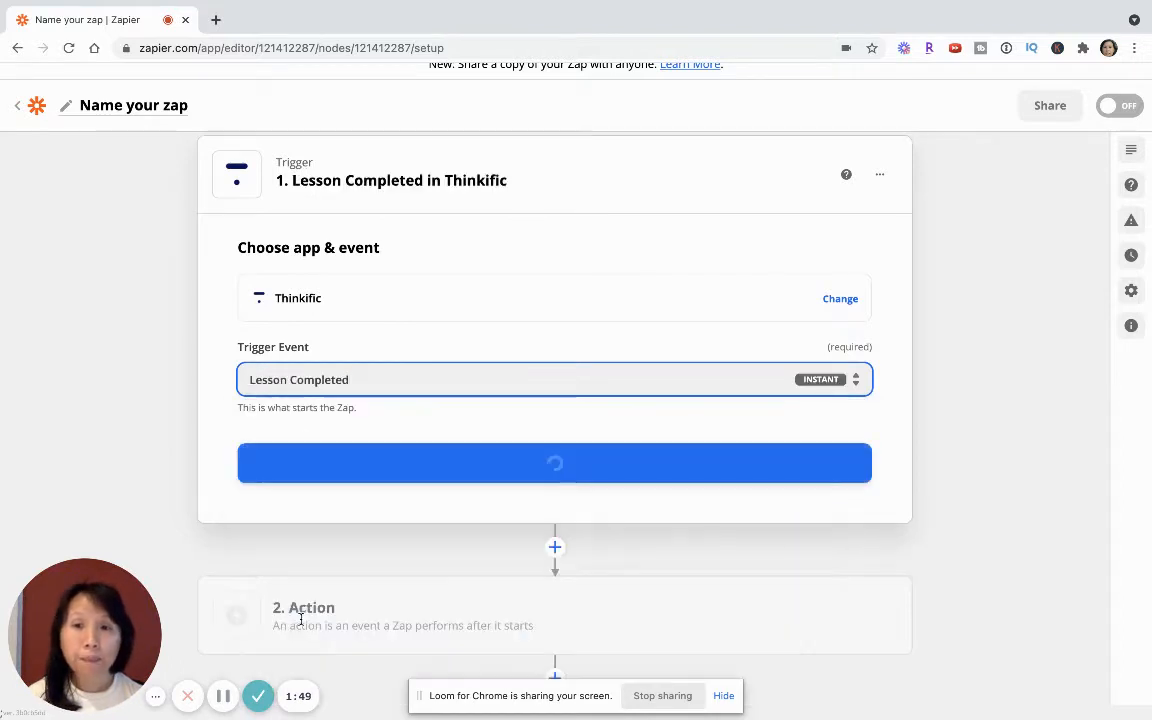
pyautogui.click(508, 465)
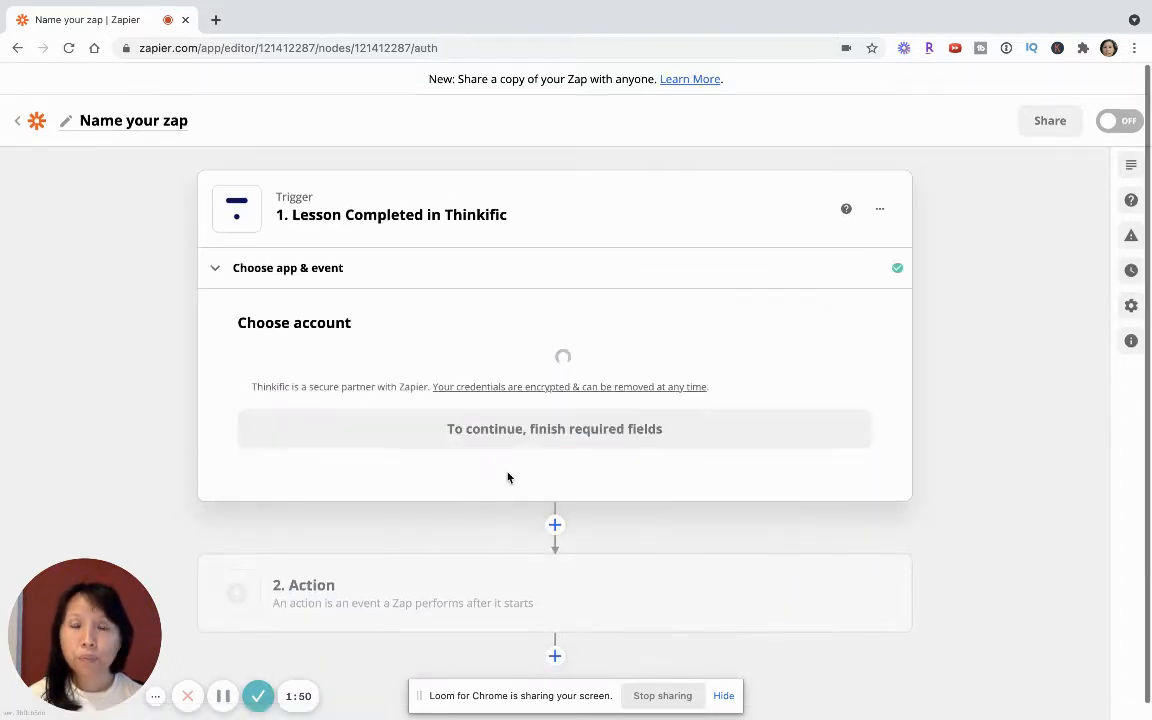
# - Select the connected account named Thinkific for the trigger and continue to the trigger setup
pyautogui.click(404, 392)
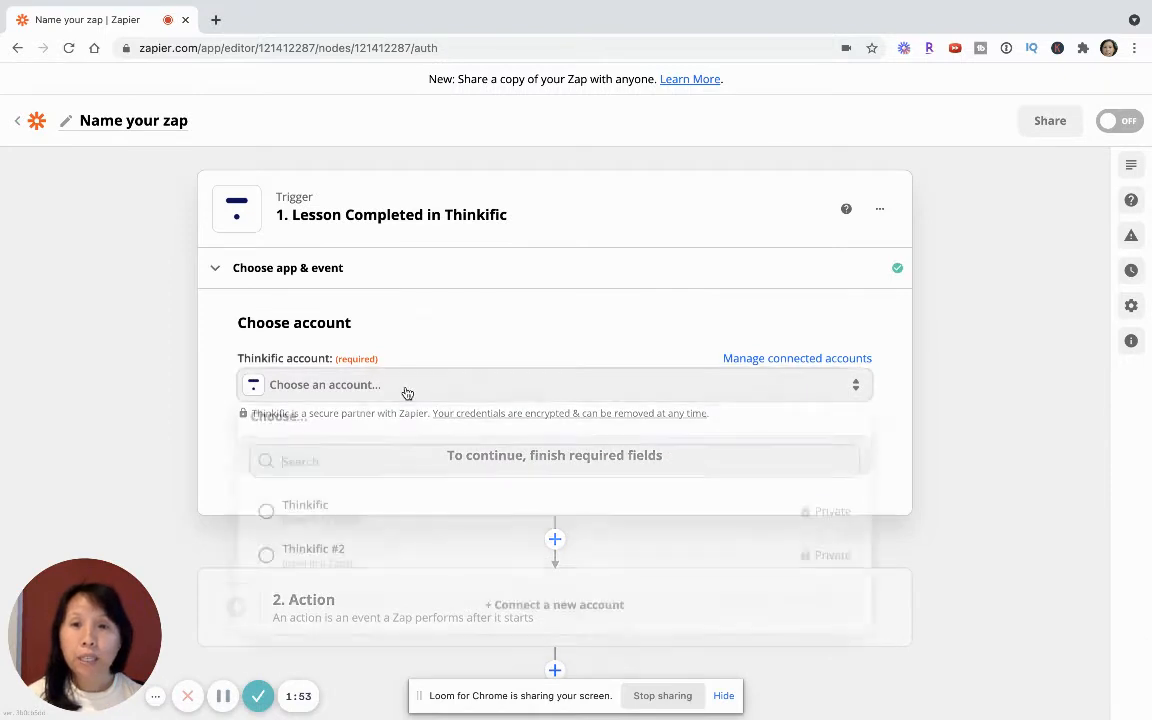
pyautogui.click(301, 520)
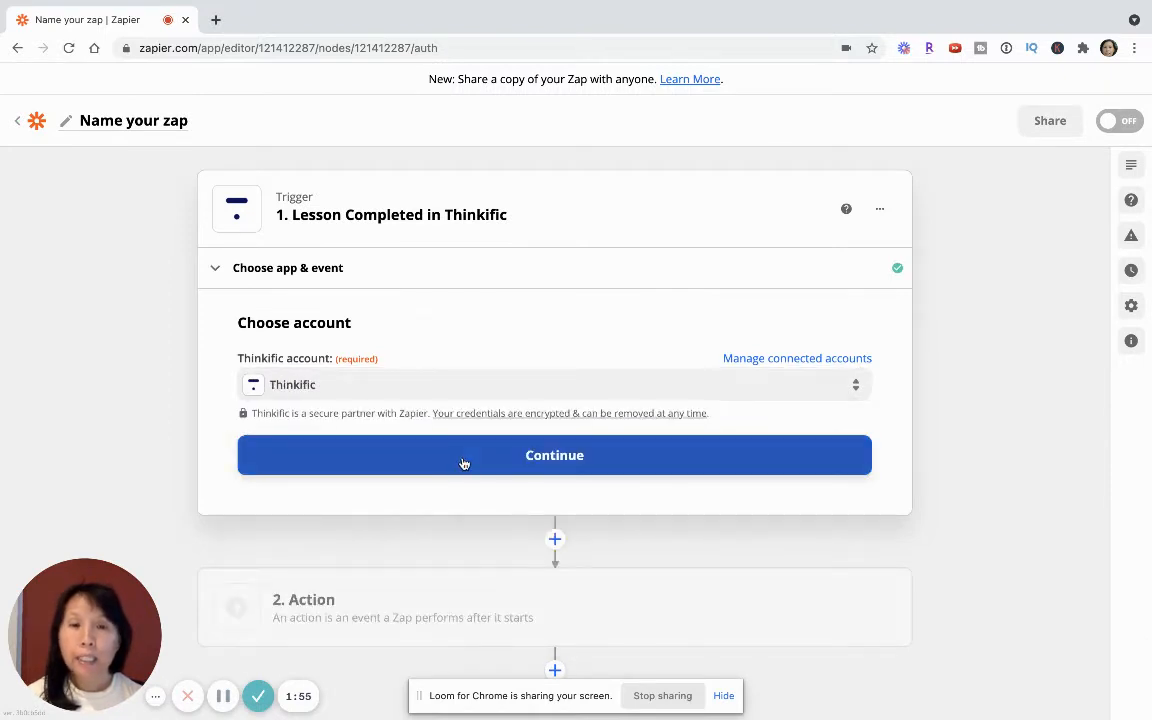
pyautogui.click(465, 465)
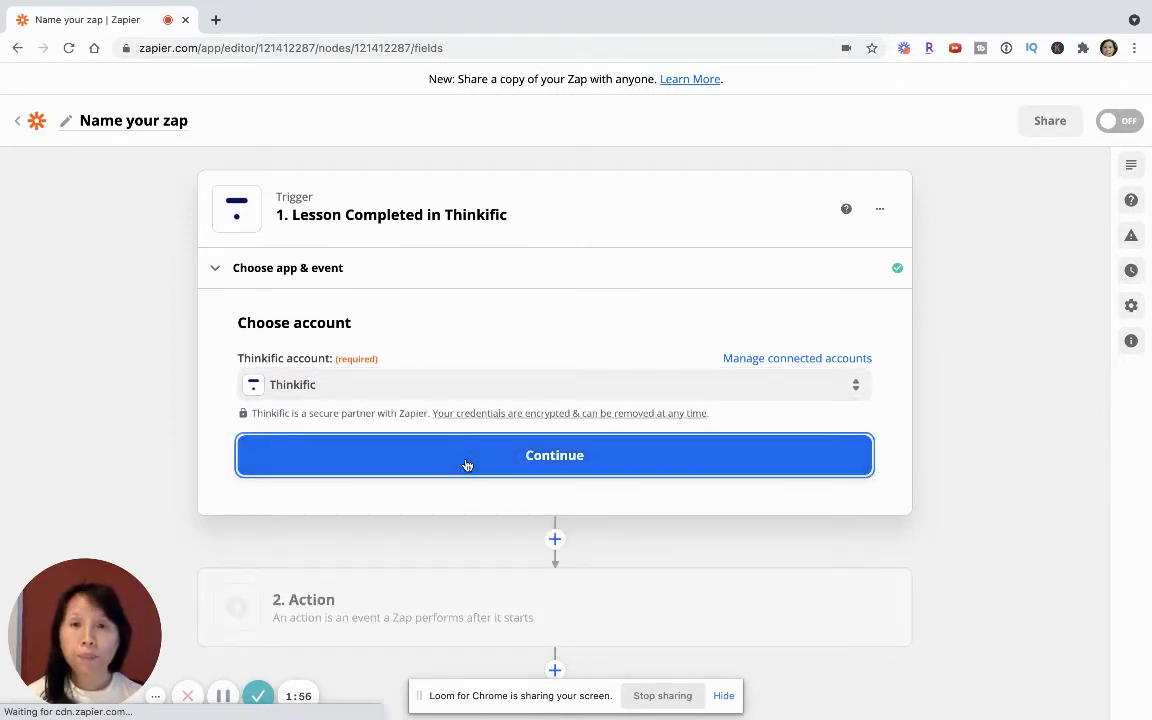
# - Choose "Launch your Online Course in 6 Weeks" as the course tracked for lesson completion
pyautogui.scroll(-1, 467, 464)
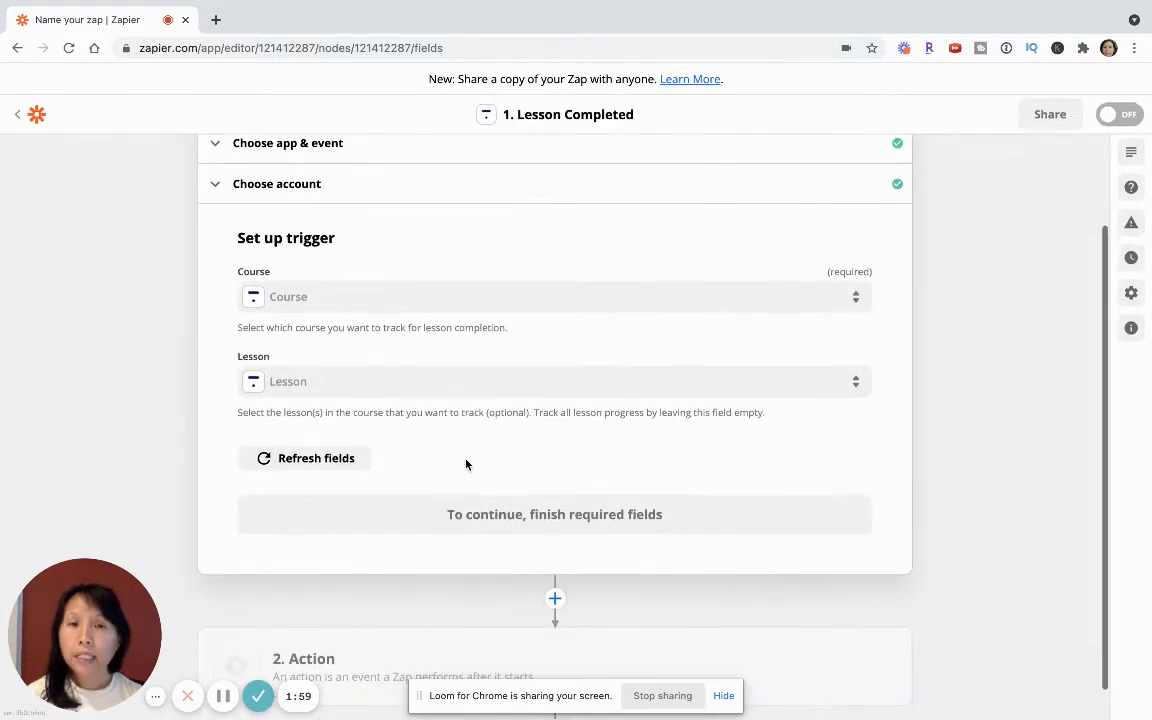
pyautogui.click(394, 309)
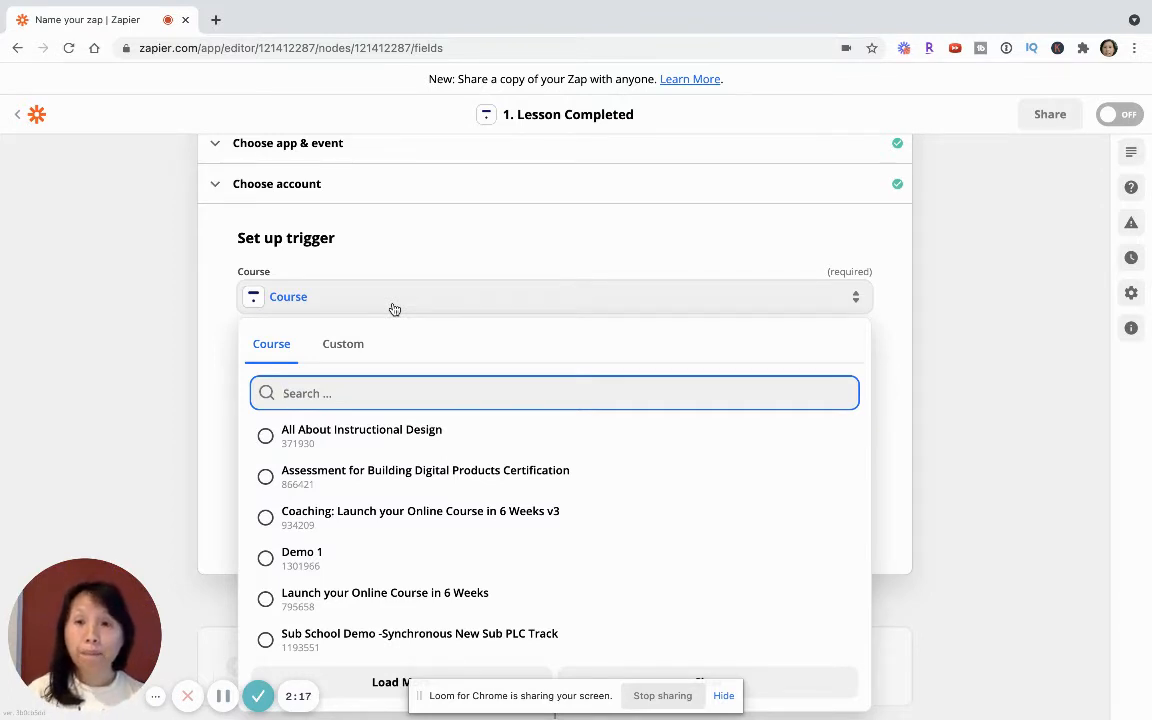
pyautogui.click(330, 609)
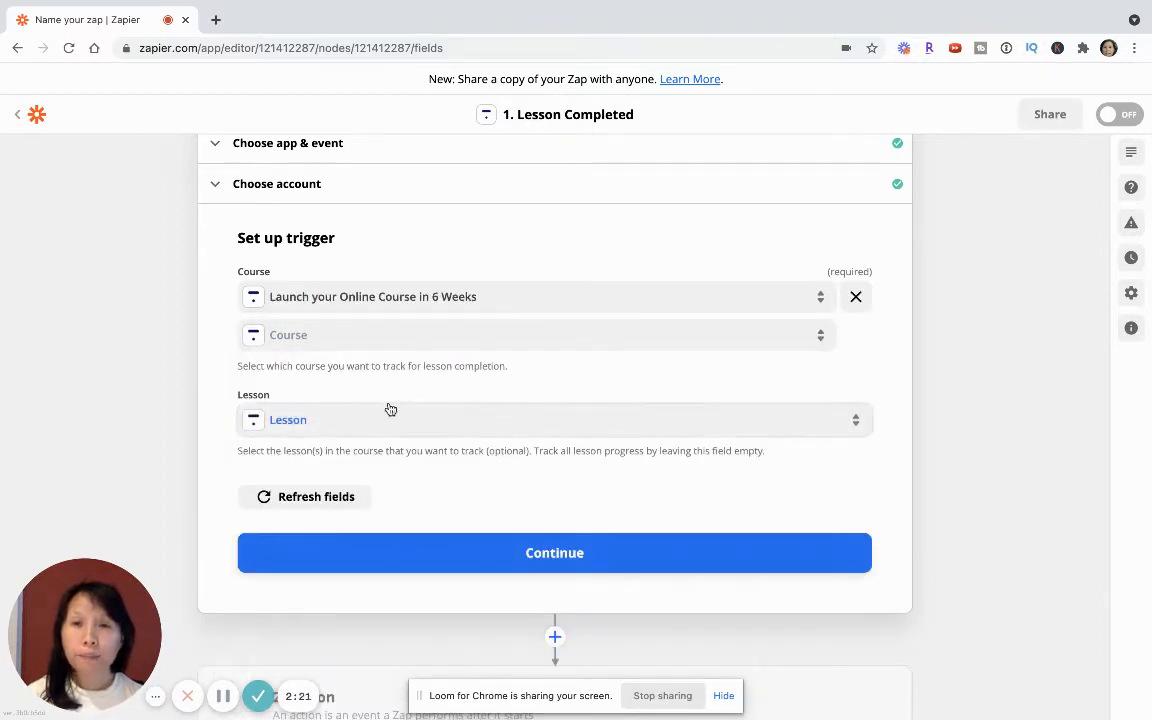
# - Add the lessons "Overview of the Thinkific Platform" and "Week 4 Learning Outcomes:" to the trigger and continue
pyautogui.click(346, 432)
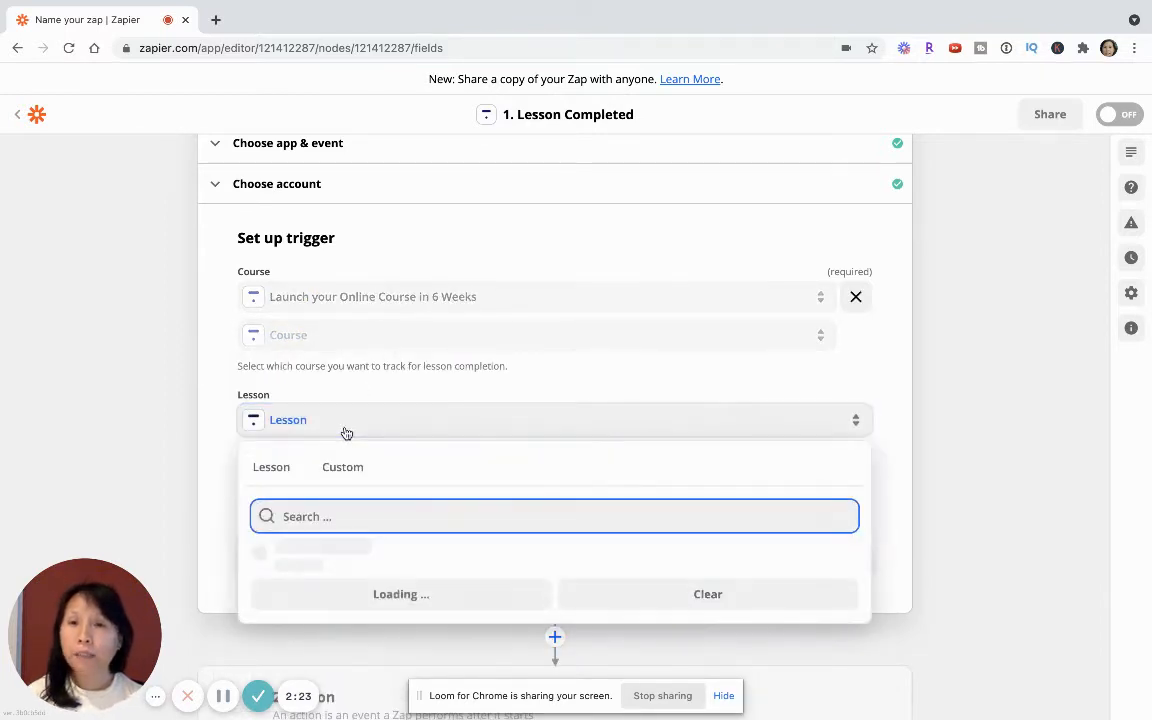
pyautogui.scroll(-1, 418, 367)
pyautogui.scroll(-1, 418, 367)
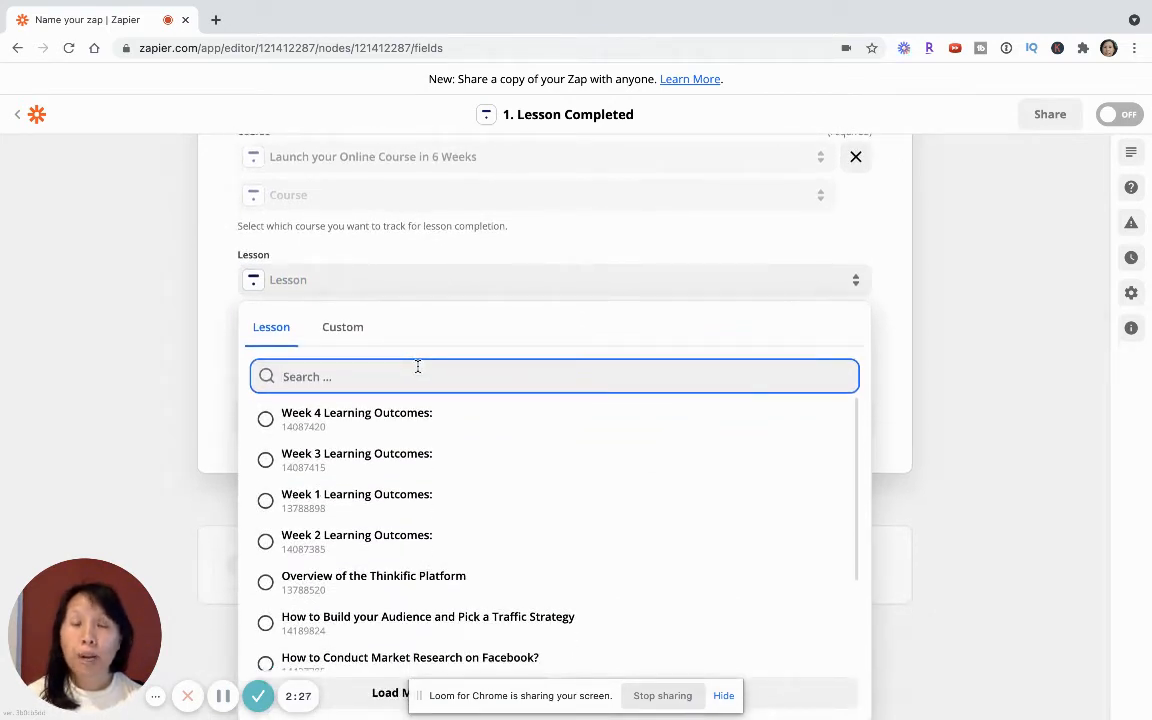
pyautogui.click(350, 585)
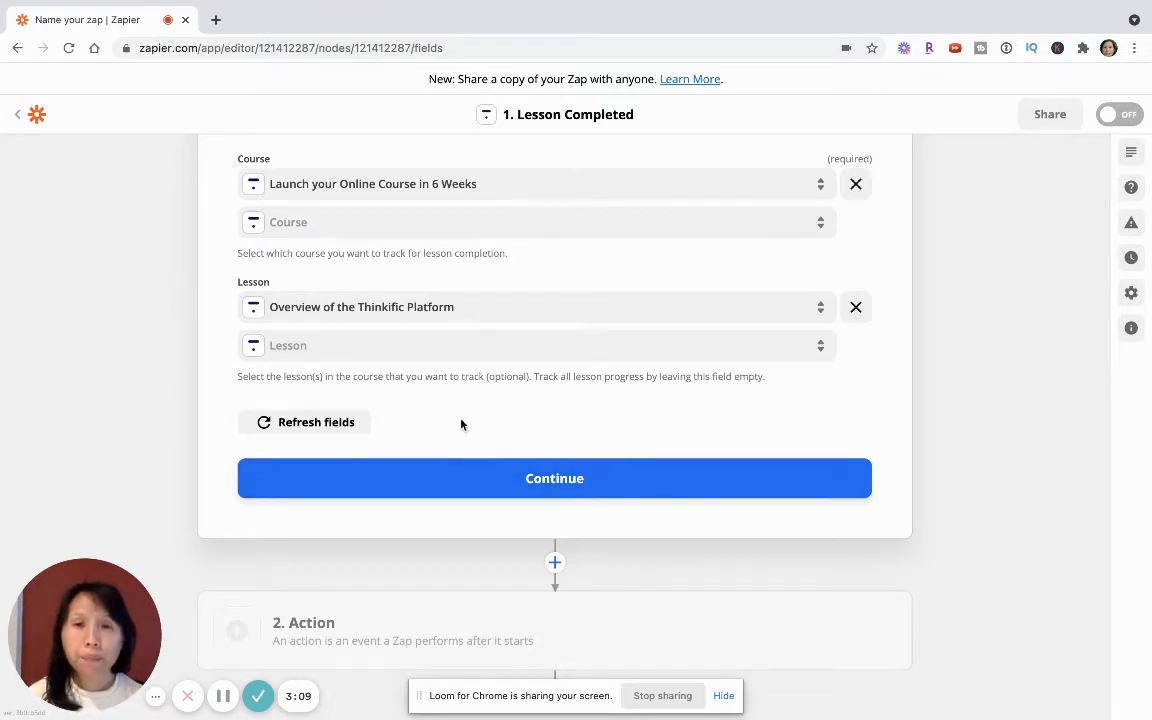
pyautogui.click(445, 352)
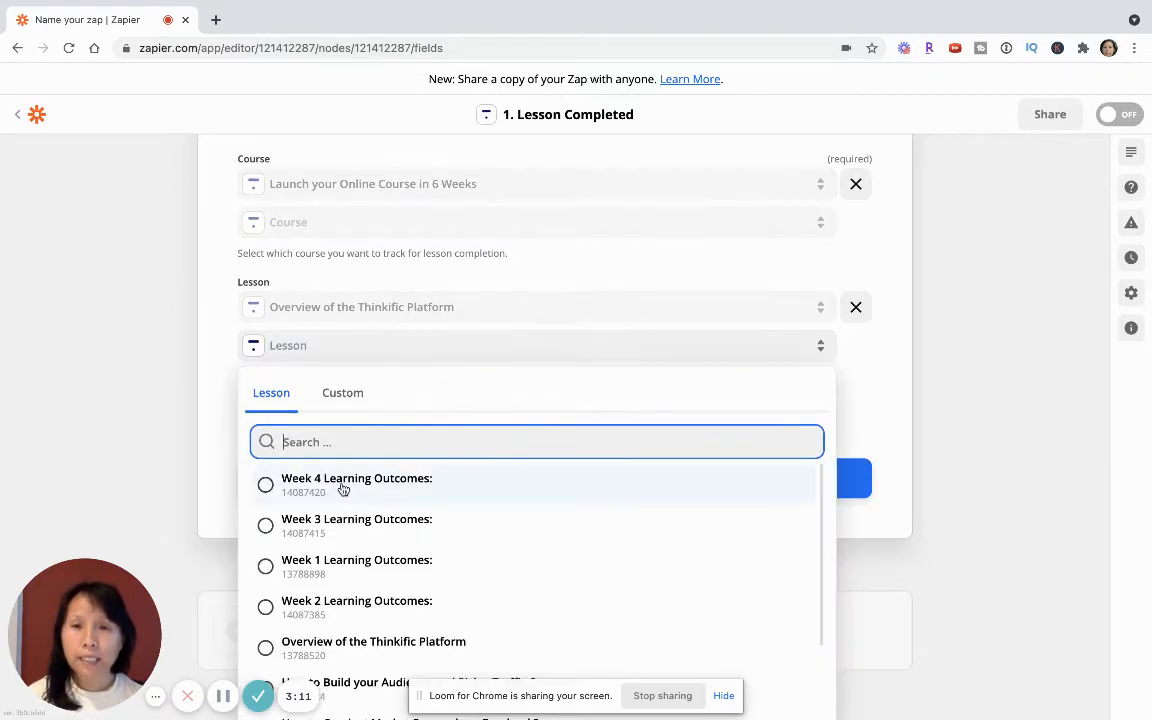
pyautogui.click(343, 486)
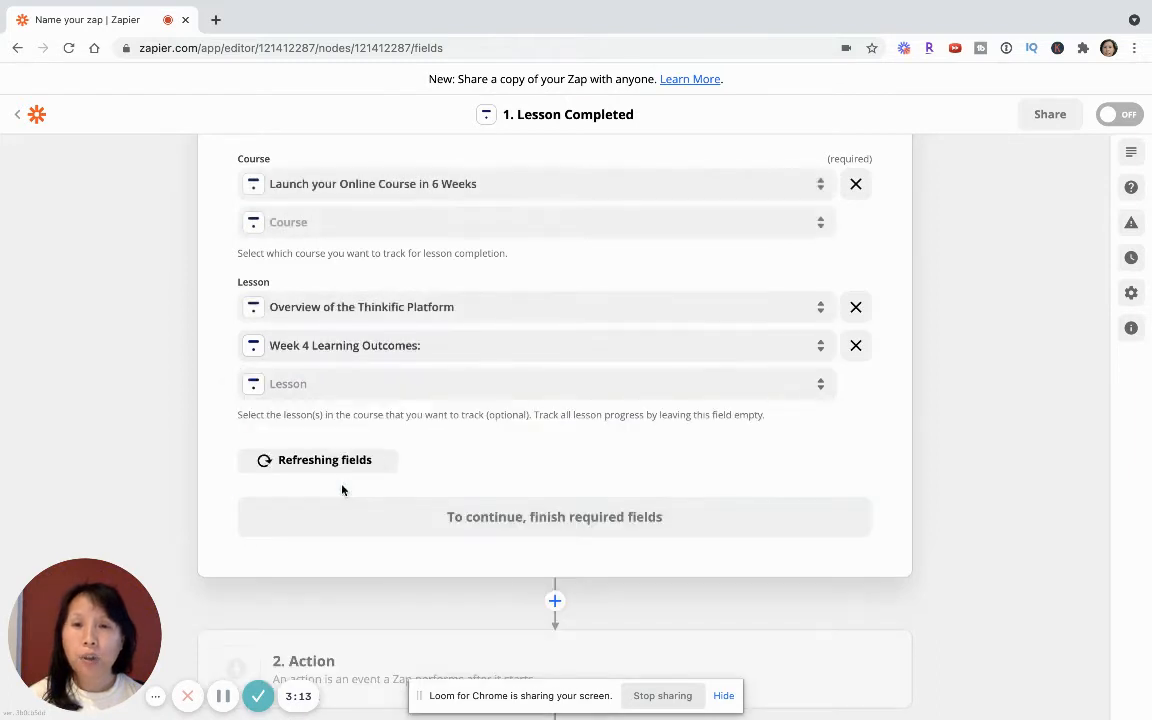
pyautogui.scroll(-1, 586, 462)
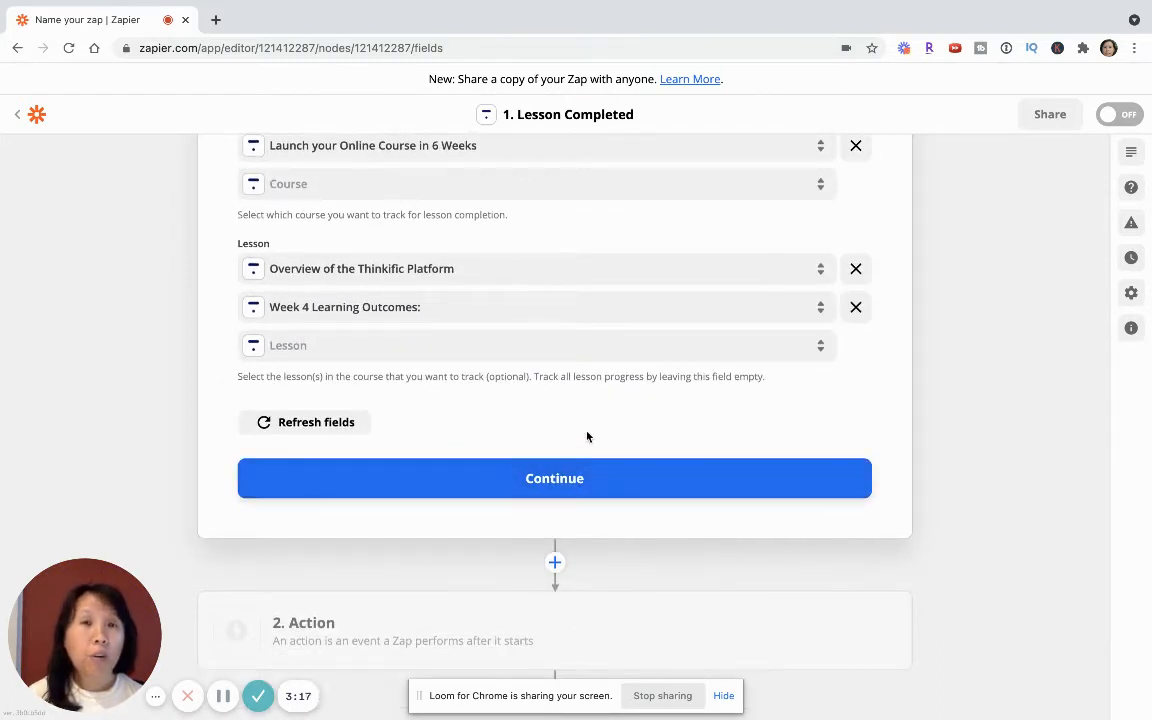
pyautogui.click(554, 480)
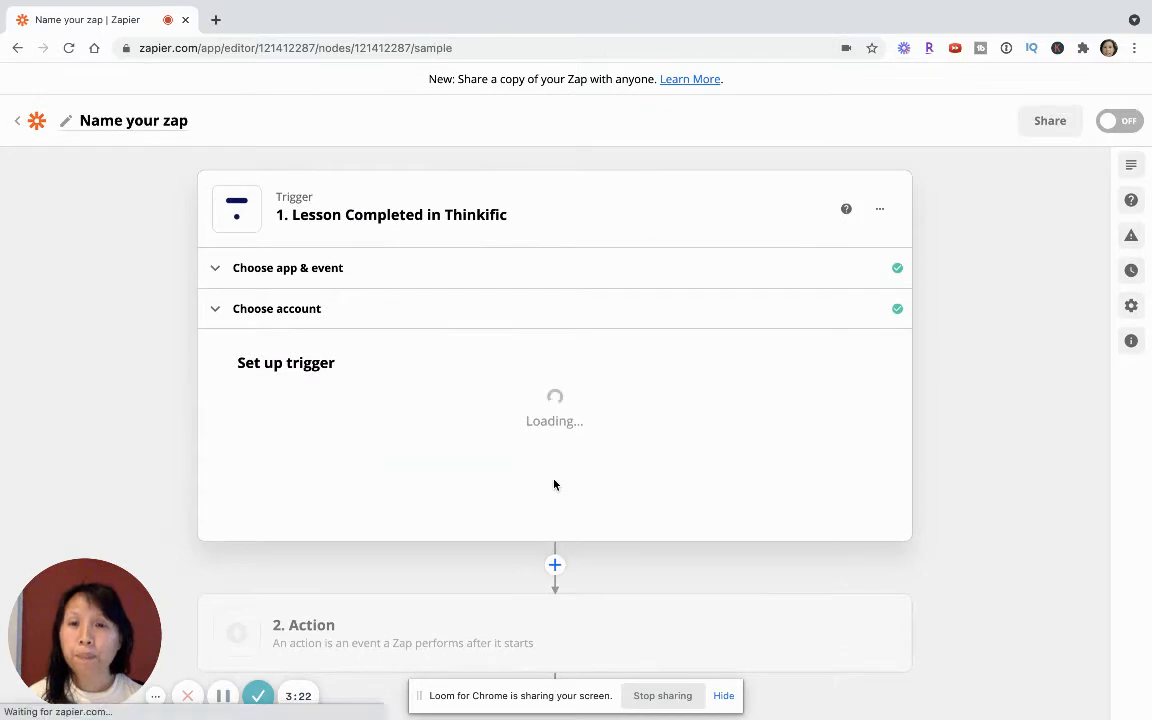
# - Test the Lesson Completed trigger, review the sample enrollment's data, and continue to the action step
pyautogui.scroll(-3, 554, 485)
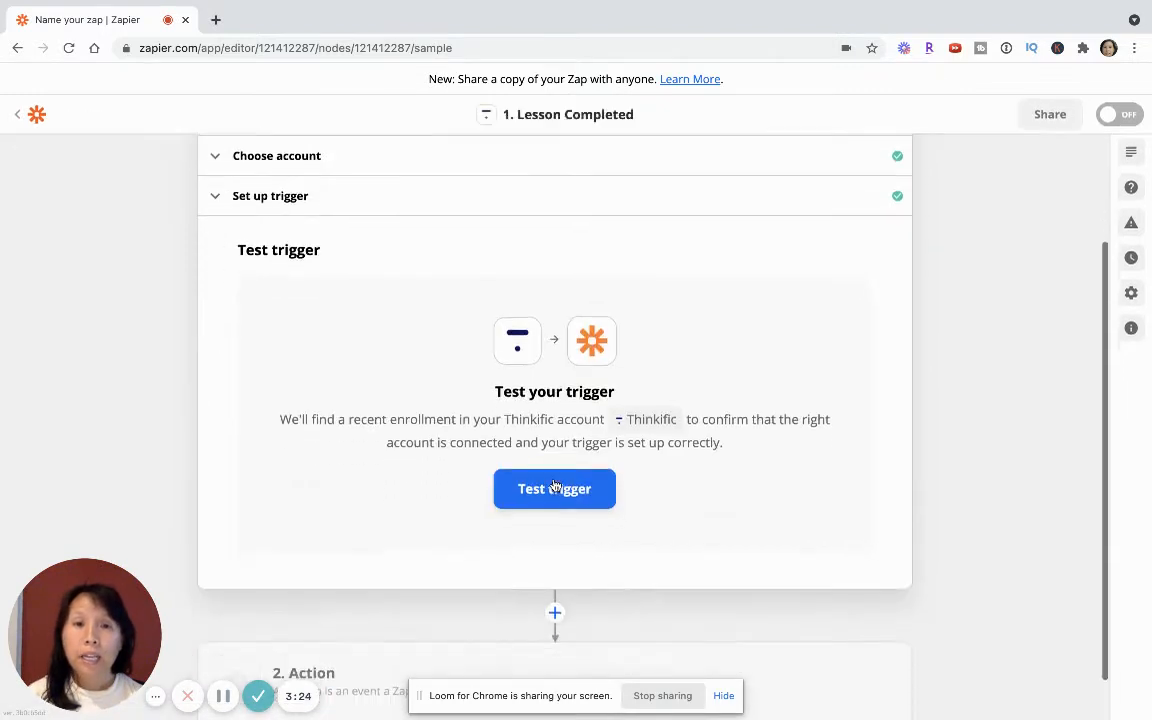
pyautogui.click(540, 494)
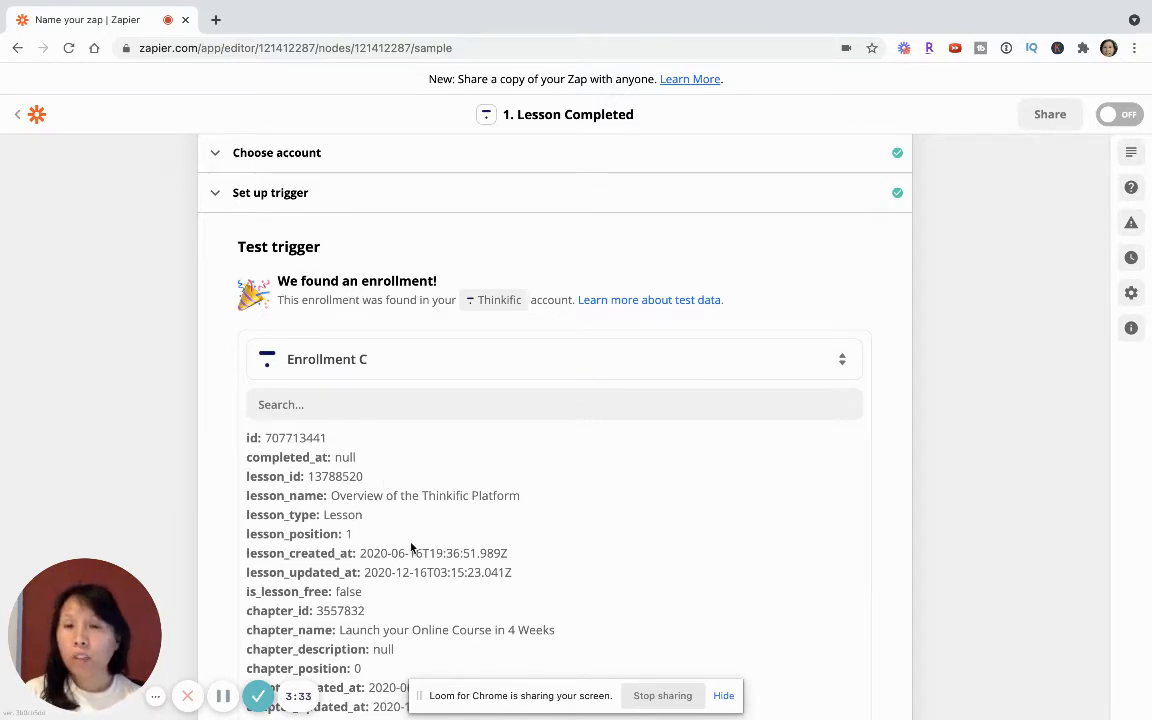
pyautogui.scroll(-5, 411, 545)
pyautogui.scroll(-3, 130, 479)
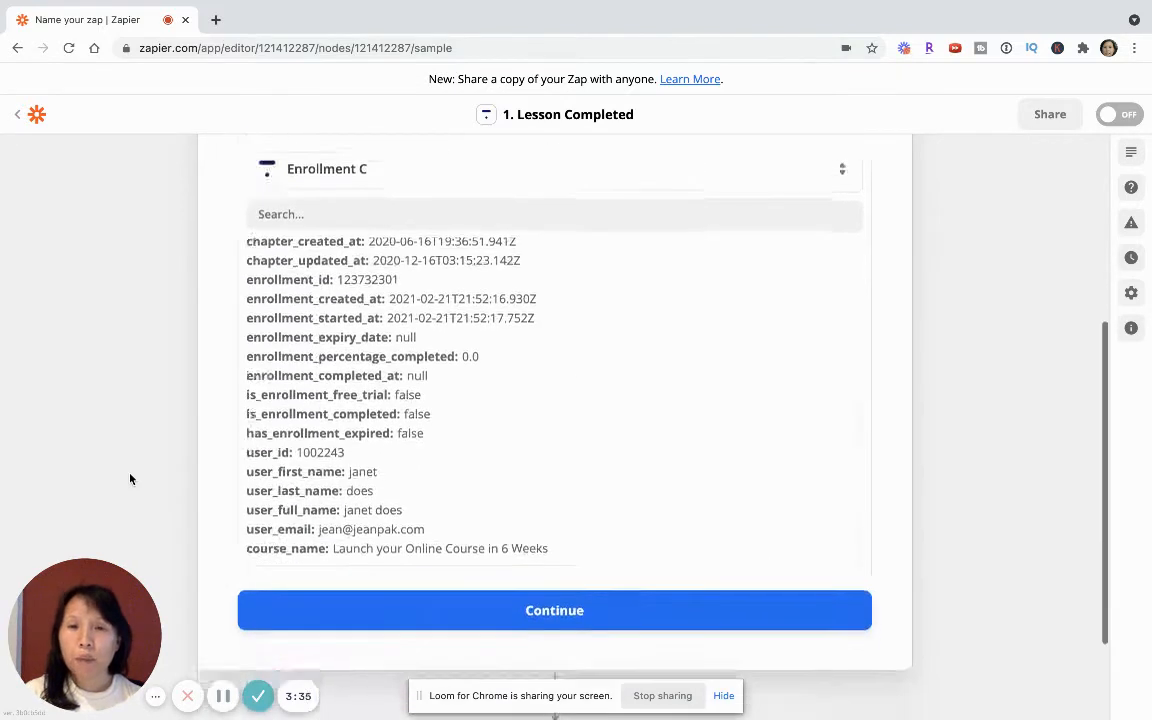
pyautogui.scroll(5, 375, 296)
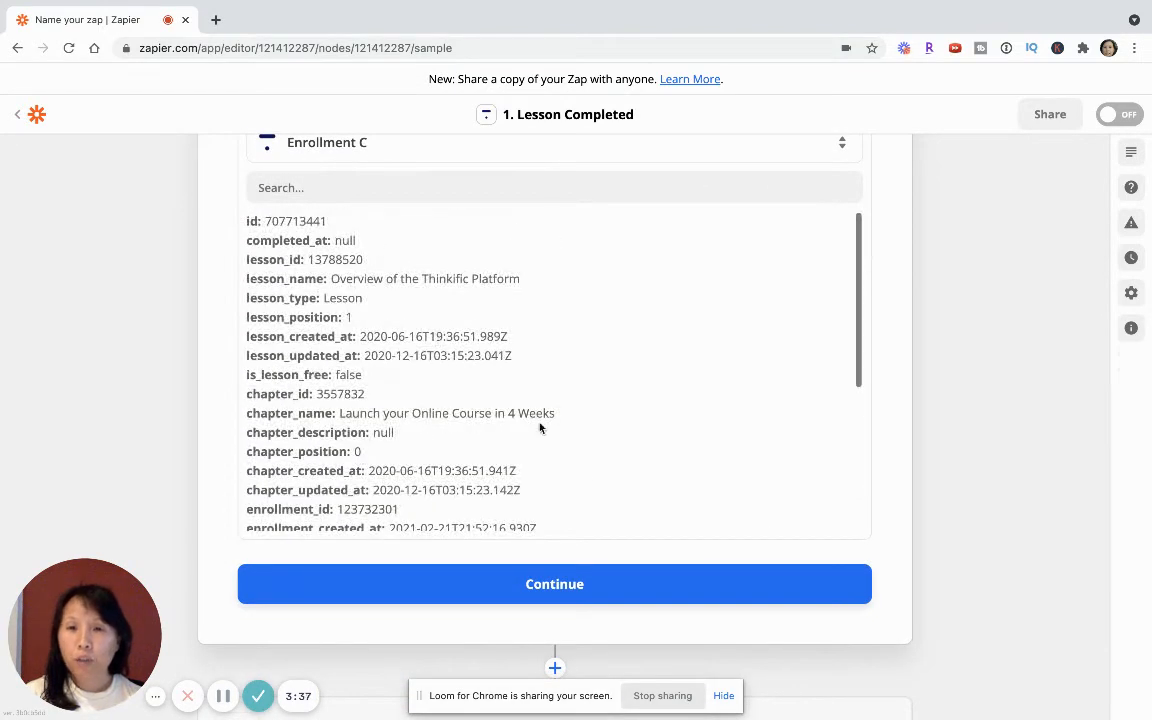
pyautogui.click(557, 592)
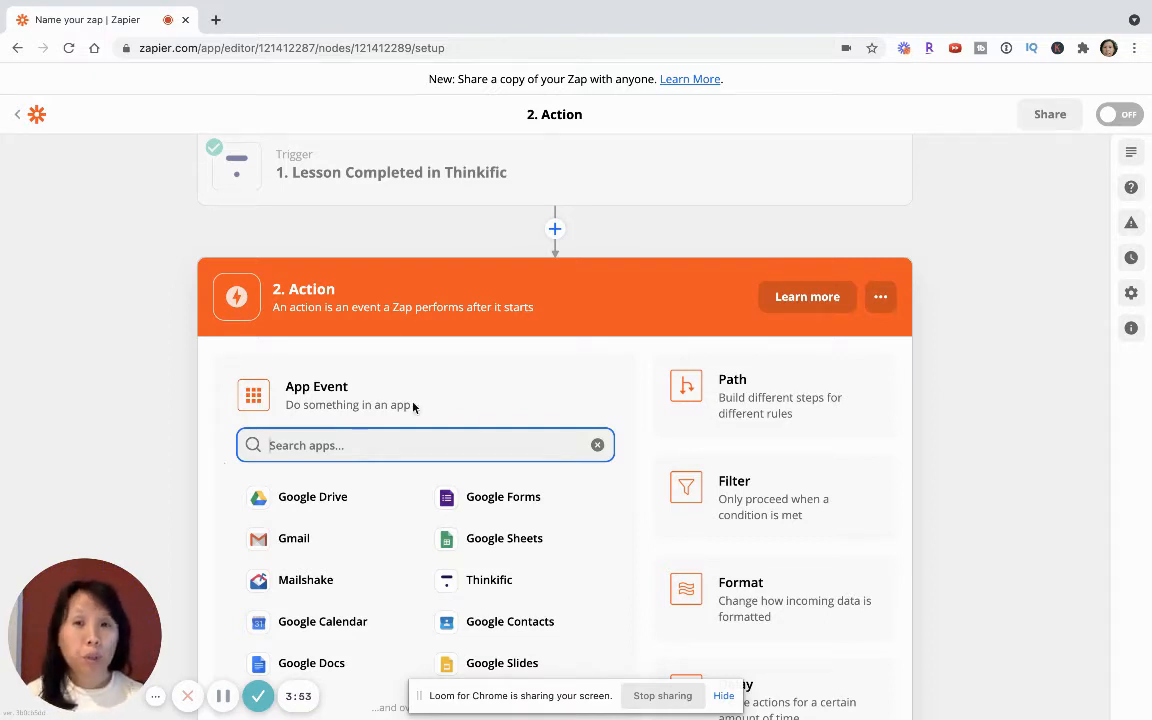
# - Set the Zap's action to Google Sheets with the Create Spreadsheet event and continue
pyautogui.scroll(-2, 573, 417)
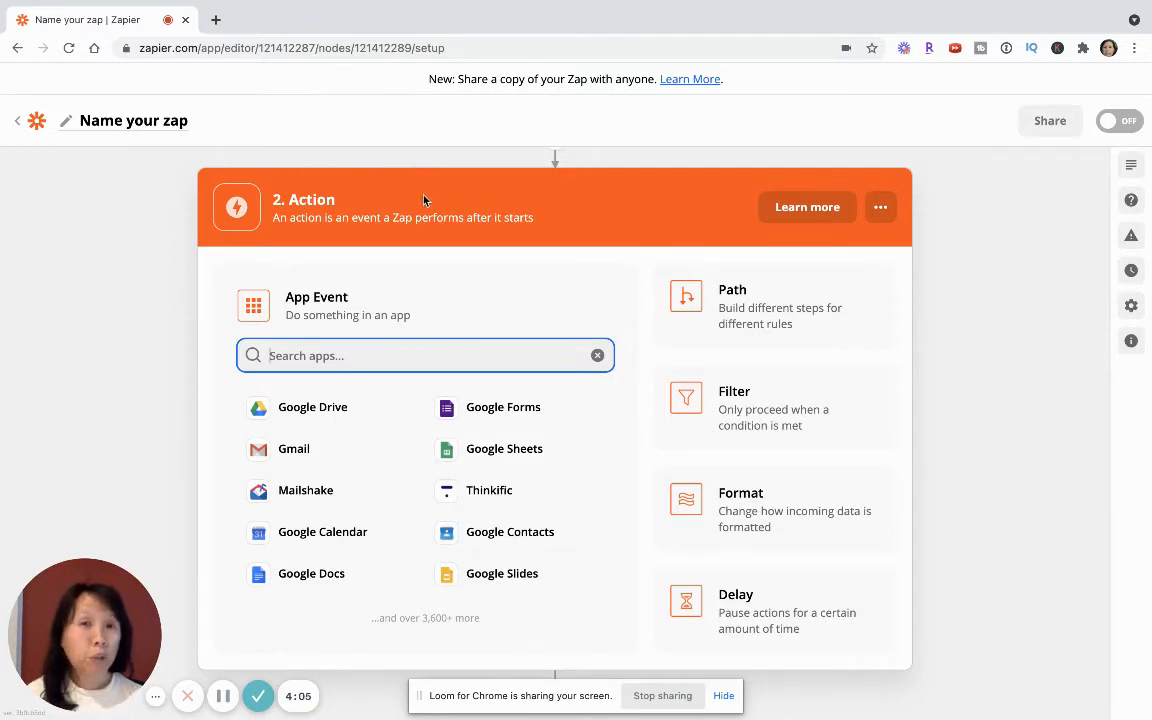
pyautogui.click(485, 456)
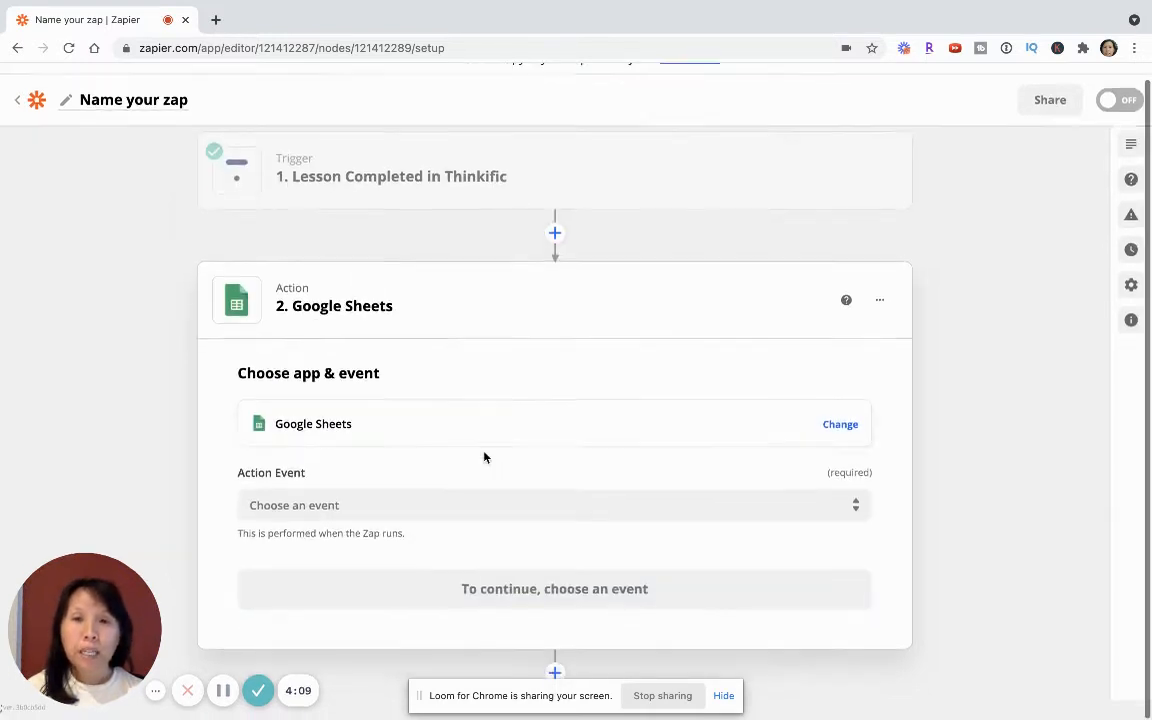
pyautogui.click(429, 508)
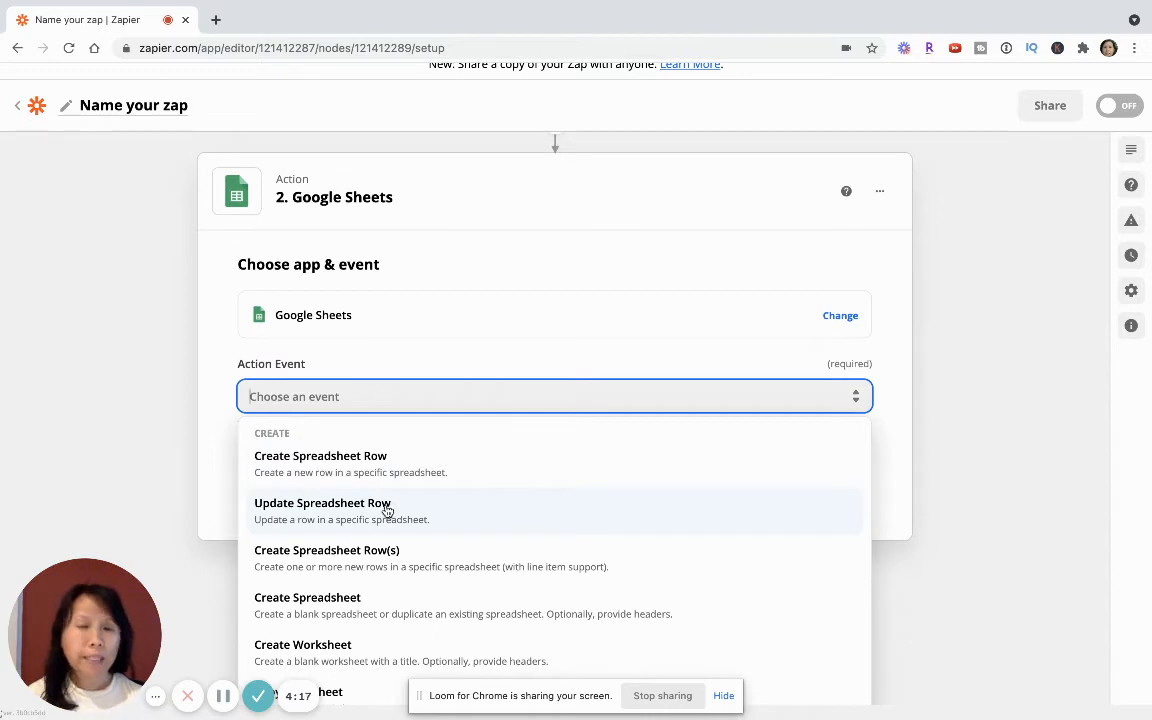
pyautogui.click(286, 612)
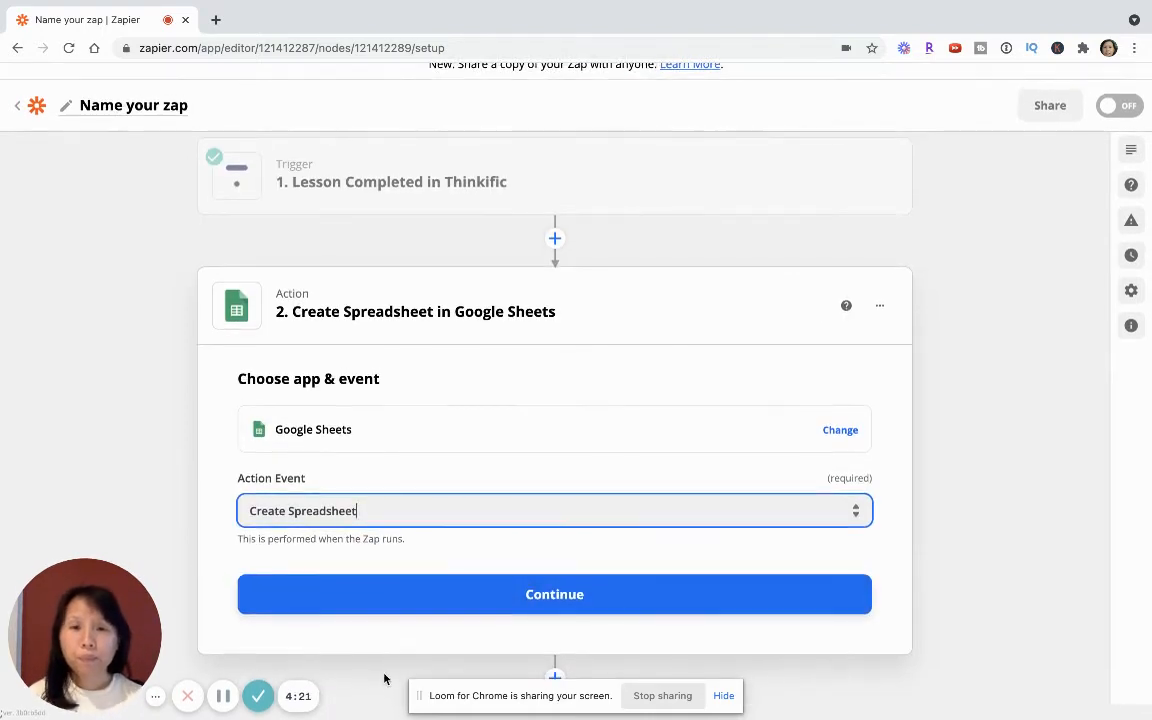
pyautogui.click(482, 601)
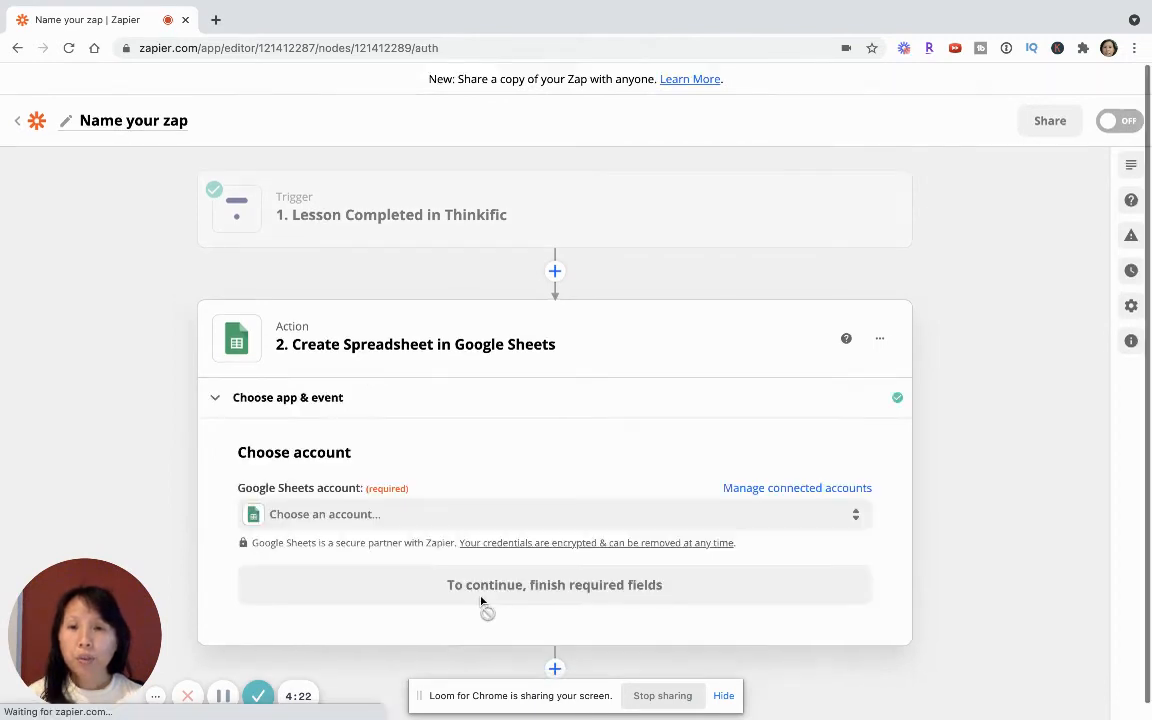
# - Choose the connected Google Sheets account for the Create Spreadsheet action and continue to the action setup
pyautogui.click(327, 516)
pyautogui.click(342, 643)
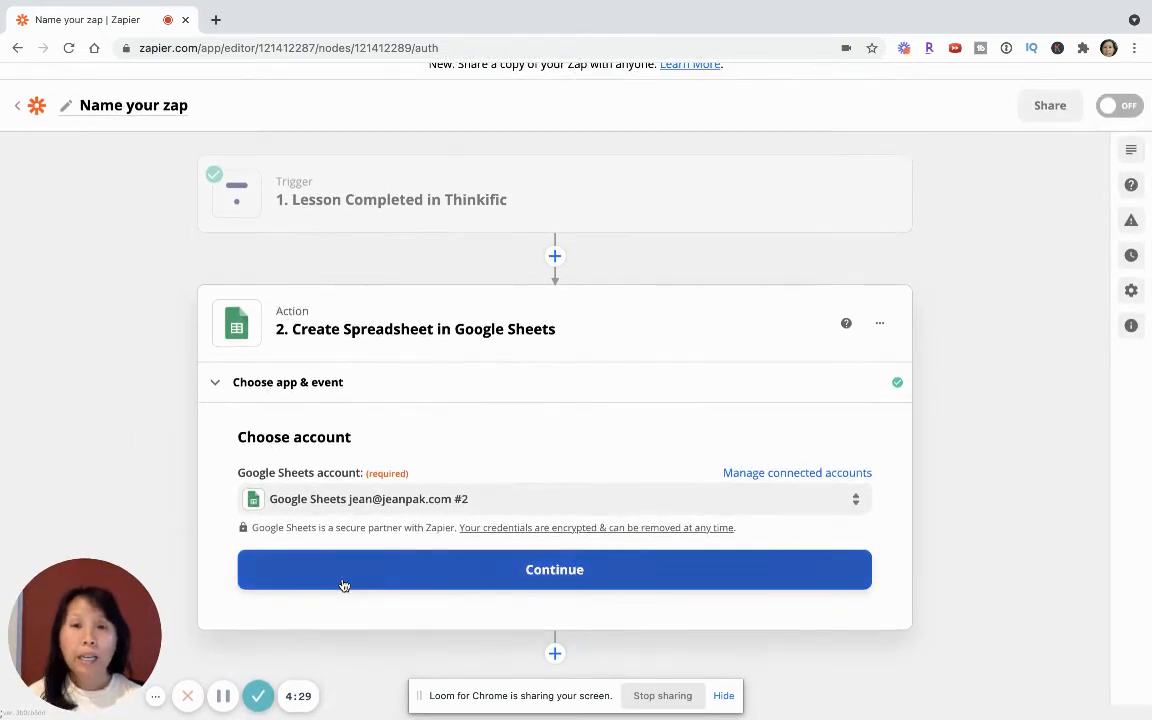
pyautogui.click(386, 569)
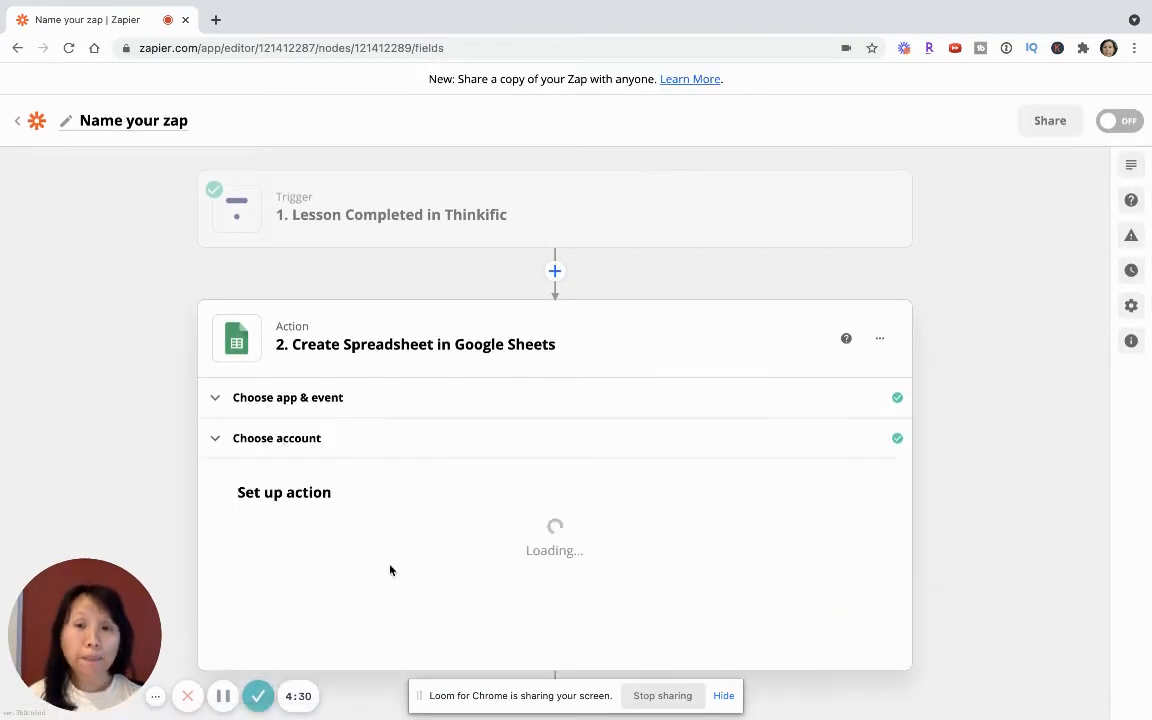
# - Set the new spreadsheet's title to "Progress Report Onboarding" and check the spreadsheets available to copy without choosing one
pyautogui.scroll(-2, 390, 570)
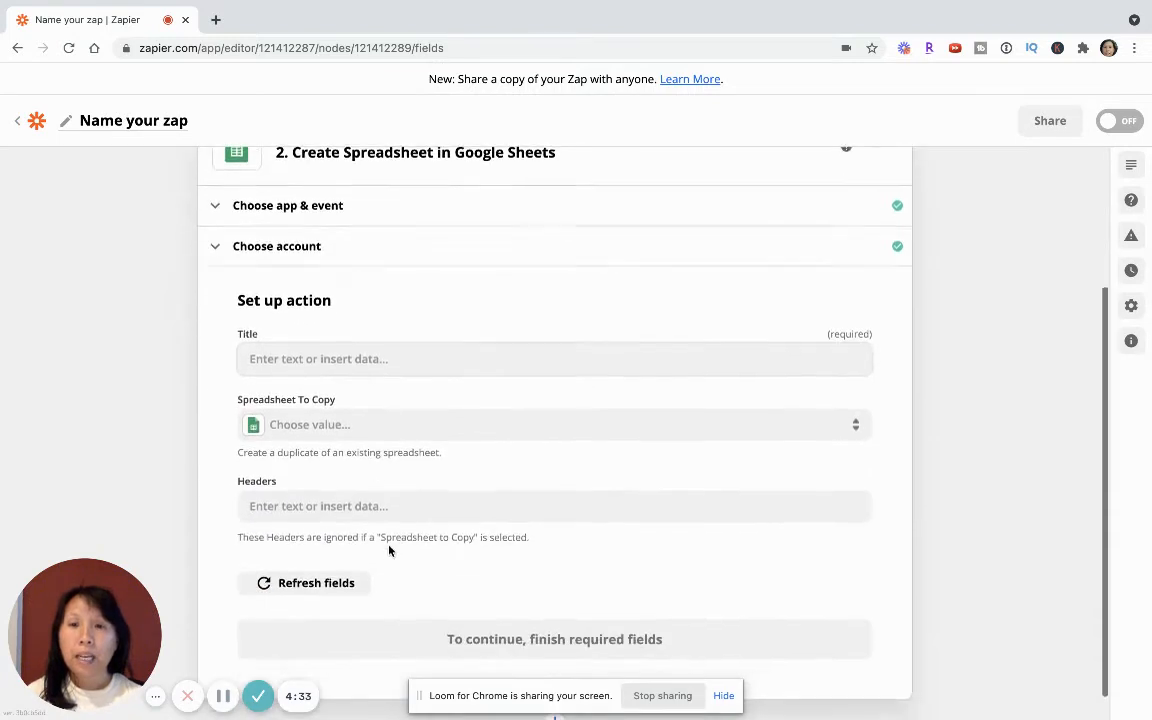
pyautogui.click(336, 356)
pyautogui.write('Pr')
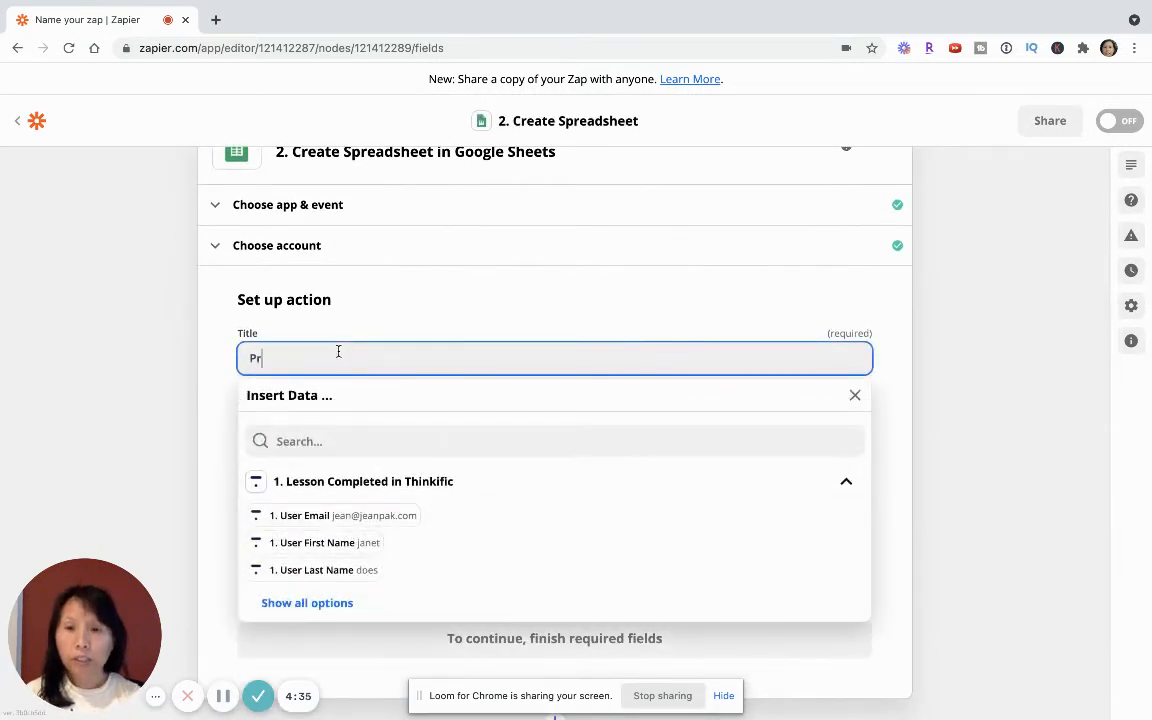
pyautogui.write('ogress Report')
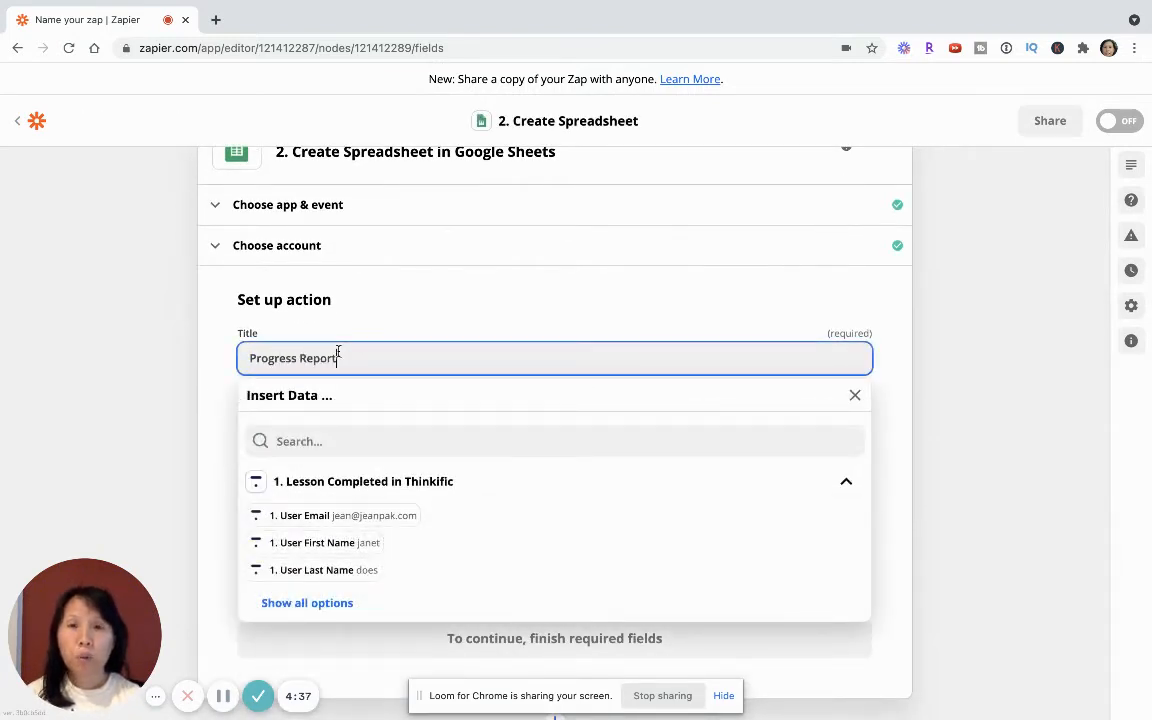
pyautogui.write(' Onboarding')
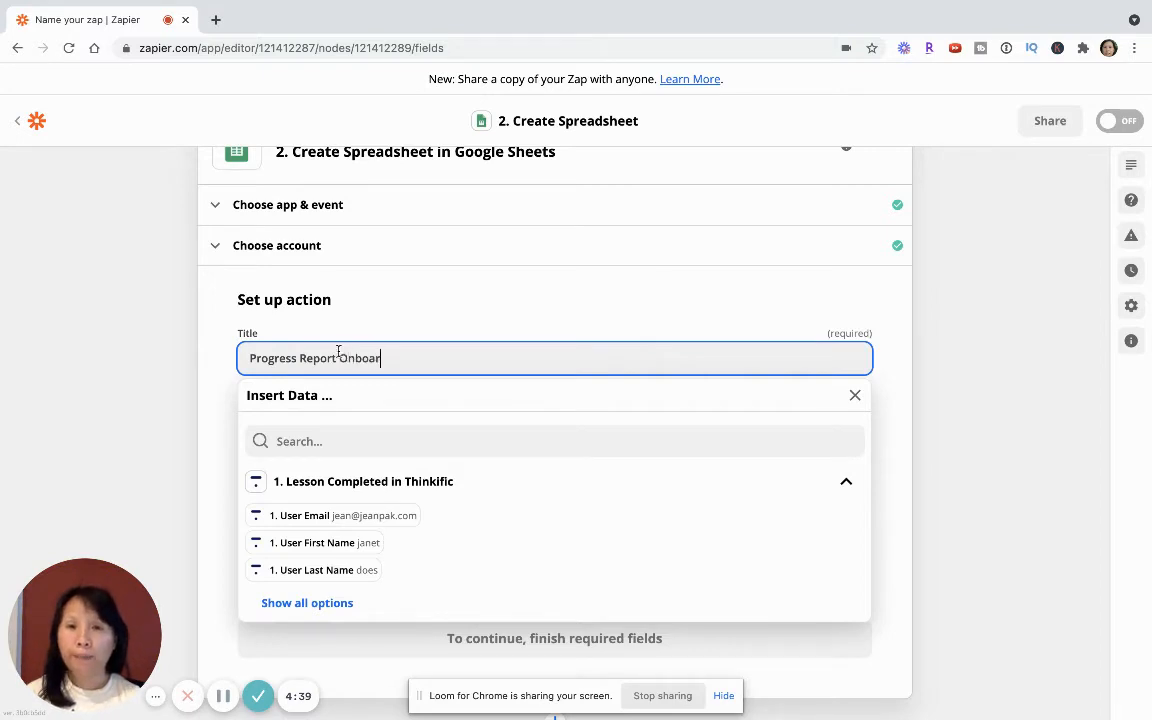
pyautogui.click(183, 403)
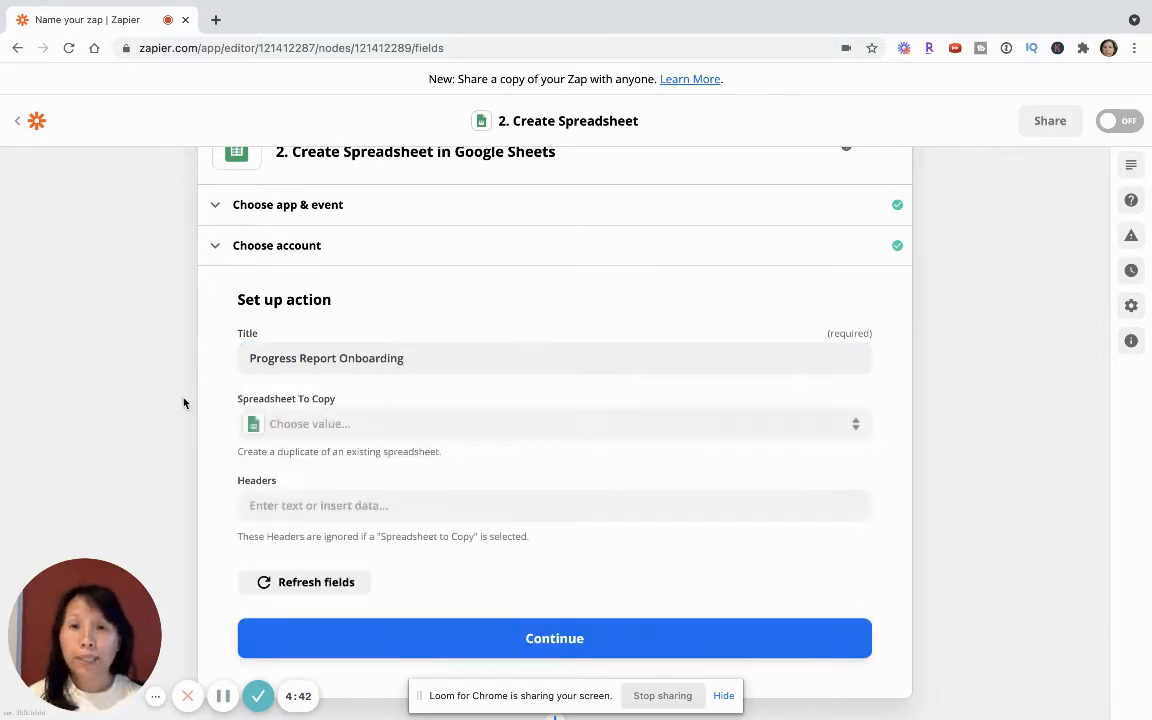
pyautogui.click(335, 428)
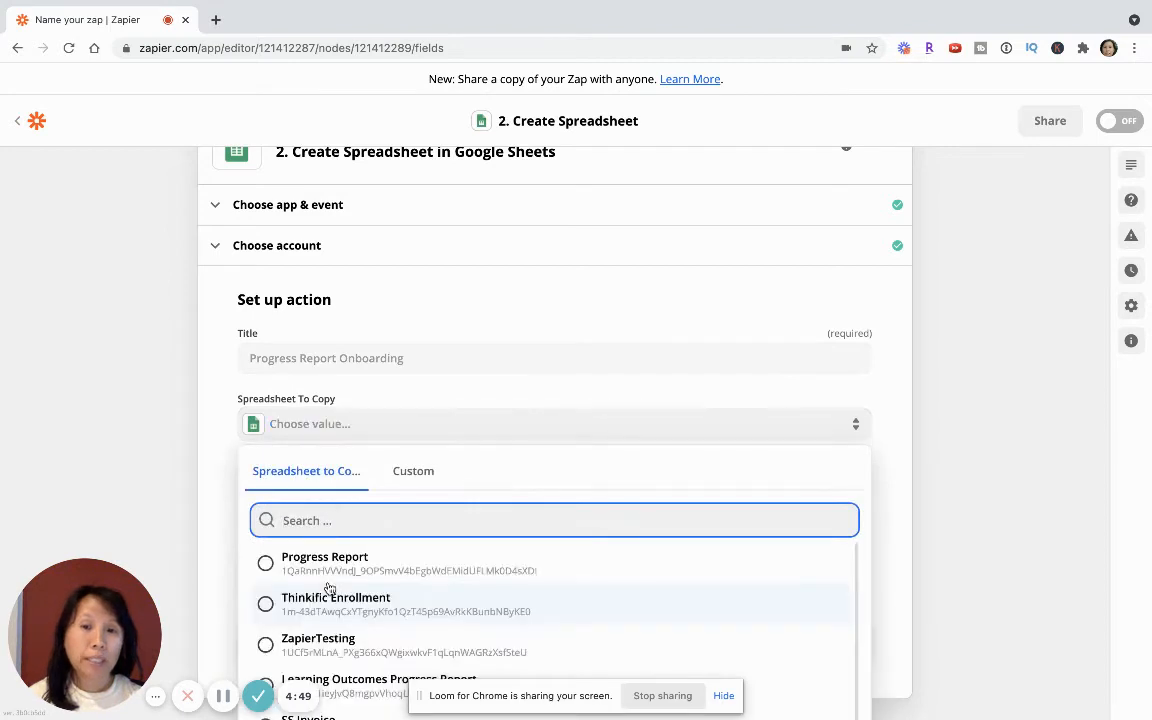
pyautogui.click(149, 446)
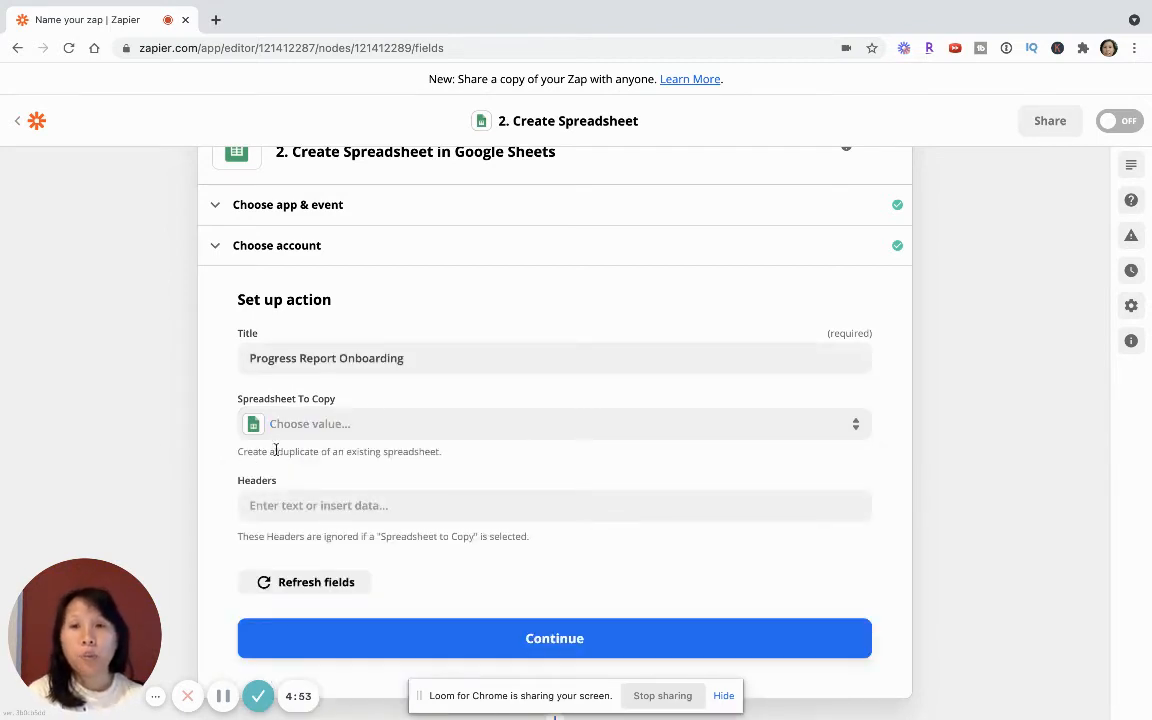
# - Insert the trigger's User First Name, User Last Name and User Email fields into the spreadsheet's Headers
pyautogui.click(351, 503)
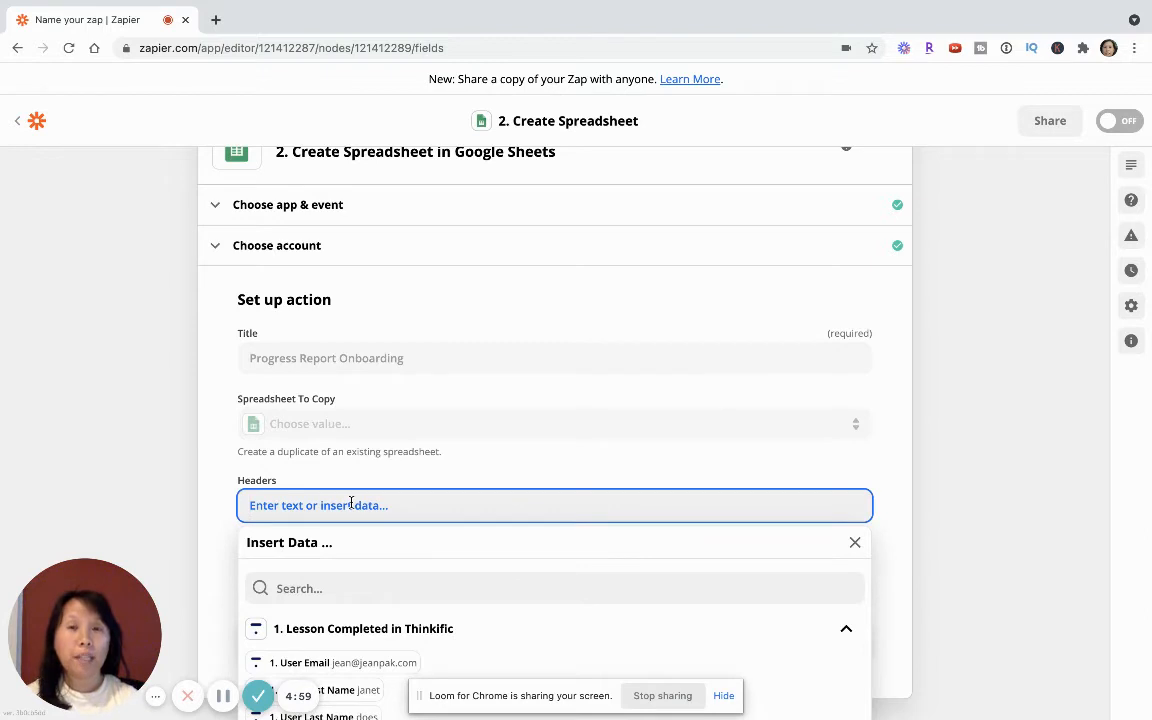
pyautogui.scroll(-1, 328, 520)
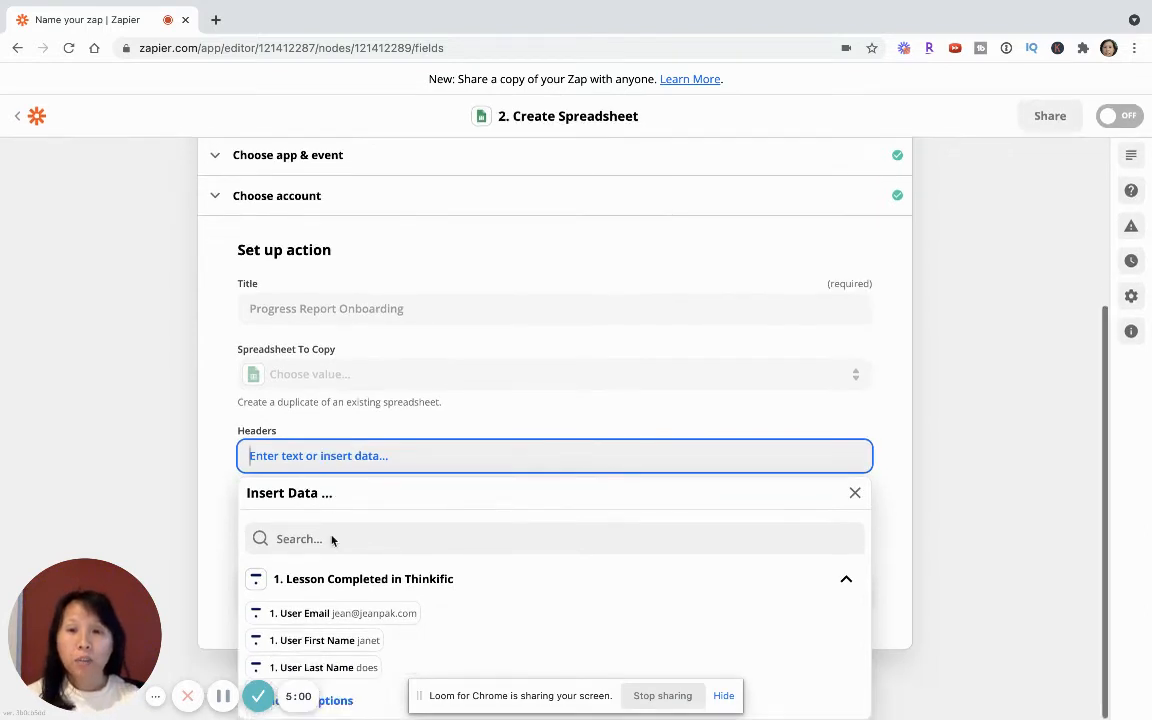
pyautogui.click(320, 641)
pyautogui.click(312, 667)
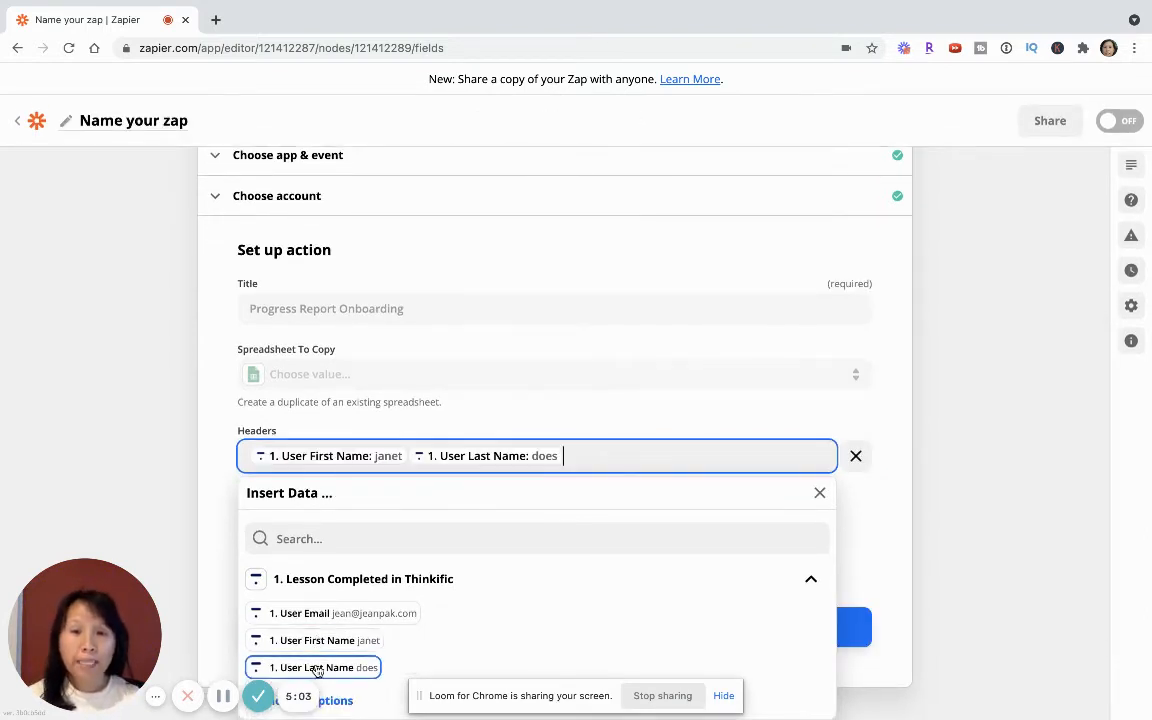
pyautogui.click(330, 617)
# - Show all trigger data and add Course Name, Lesson Completed At and Lesson Type to the same Headers entry
pyautogui.click(330, 700)
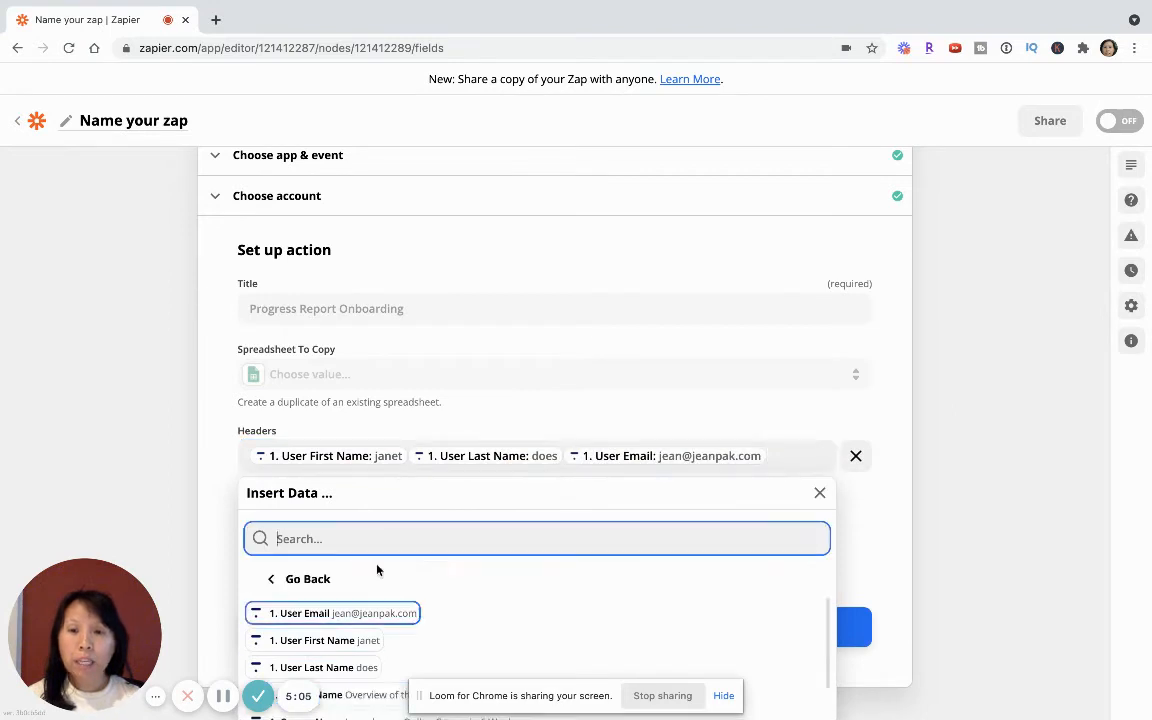
pyautogui.scroll(-3, 378, 567)
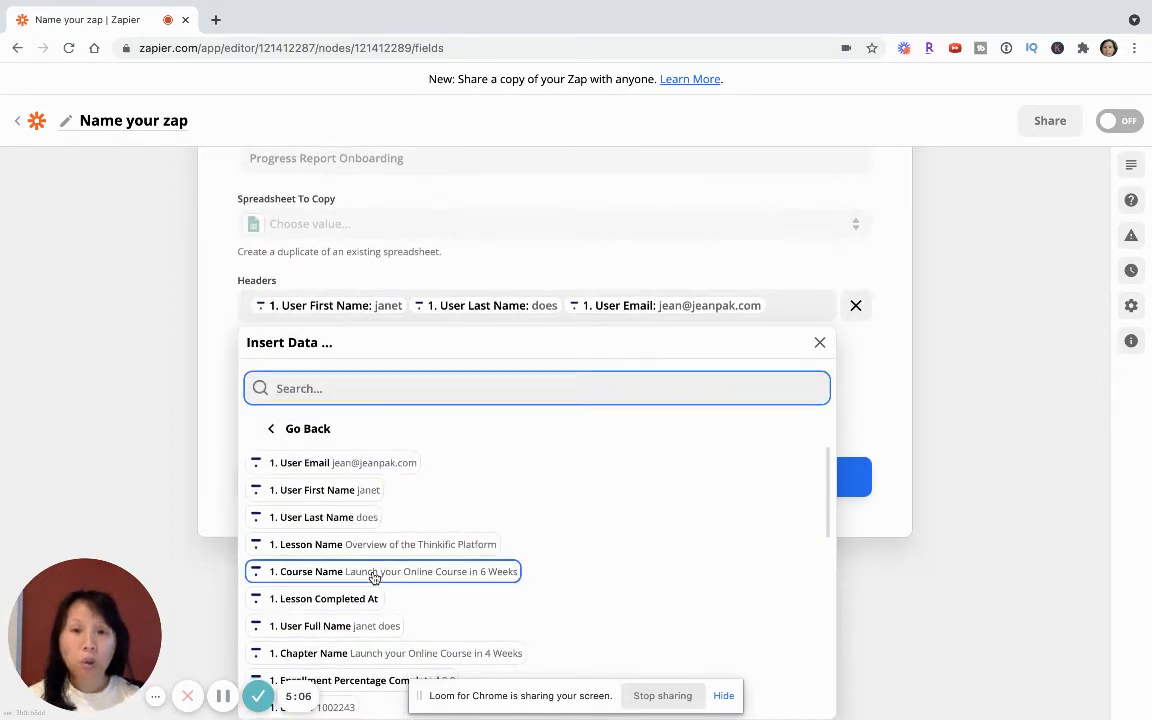
pyautogui.click(379, 570)
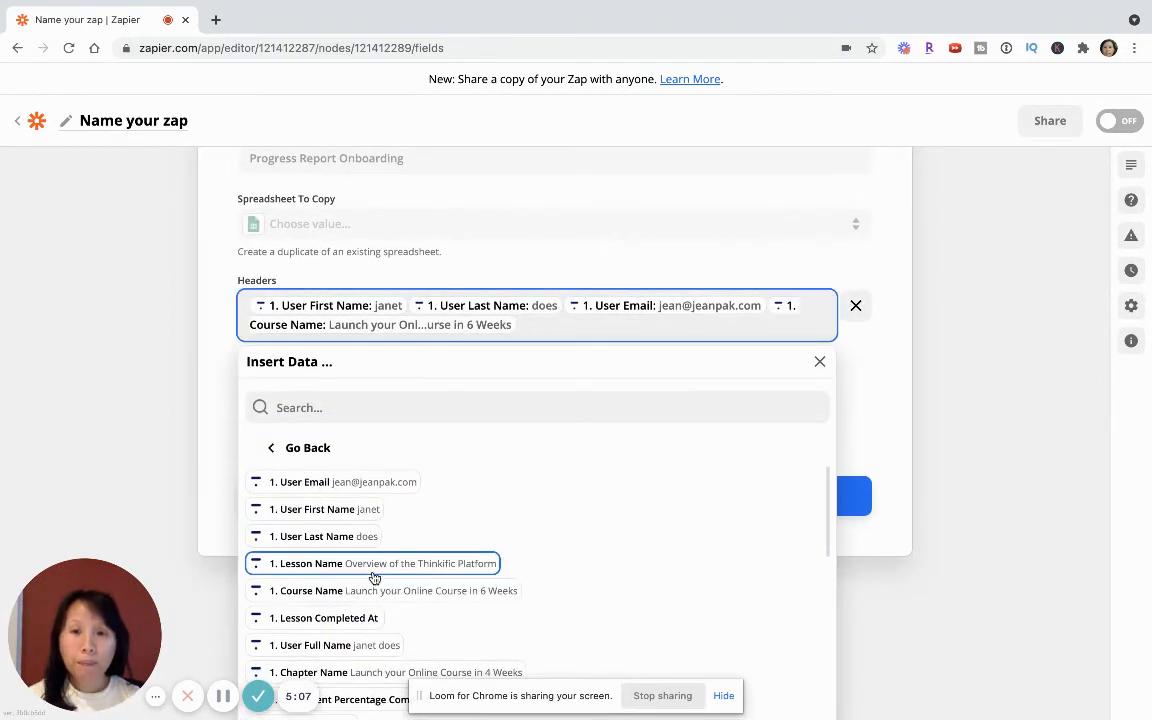
pyautogui.click(325, 622)
pyautogui.scroll(-3, 330, 620)
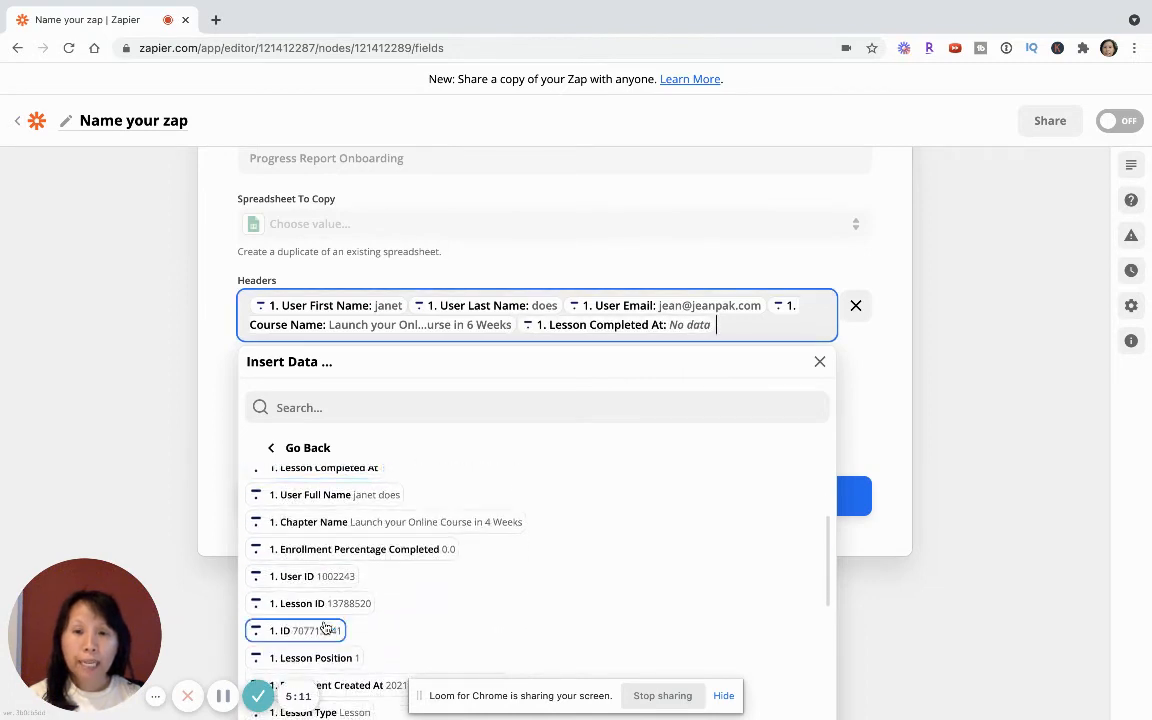
pyautogui.scroll(-2, 325, 600)
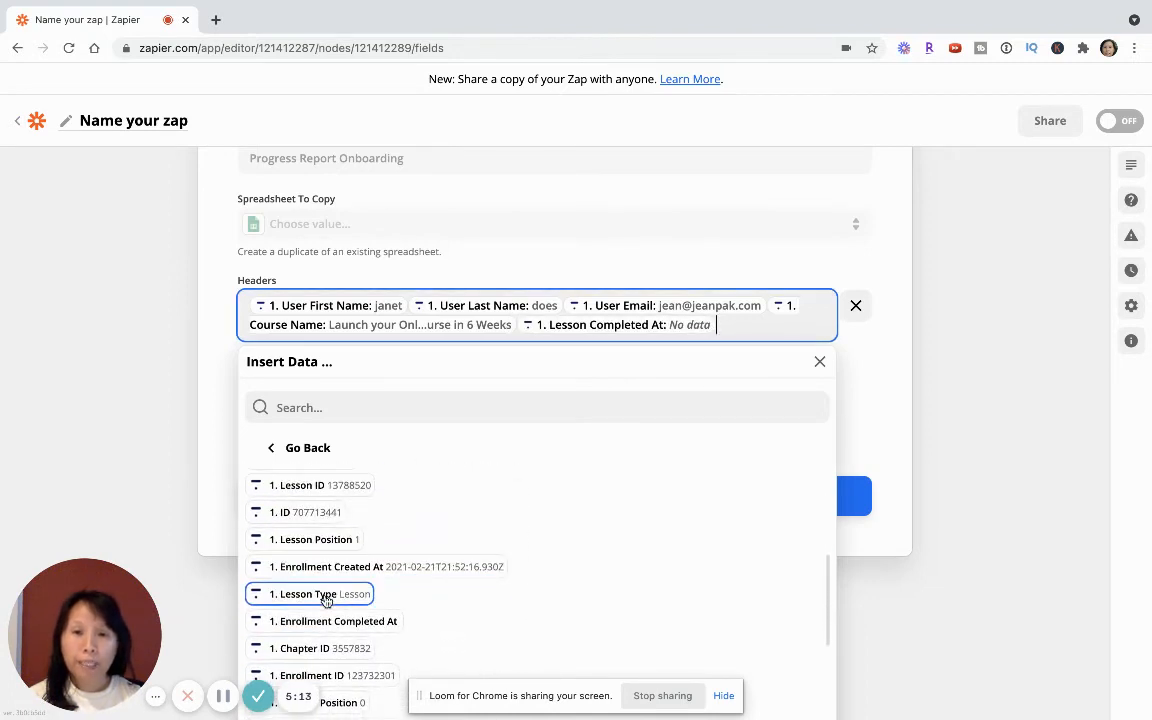
pyautogui.click(326, 597)
pyautogui.scroll(-2, 326, 600)
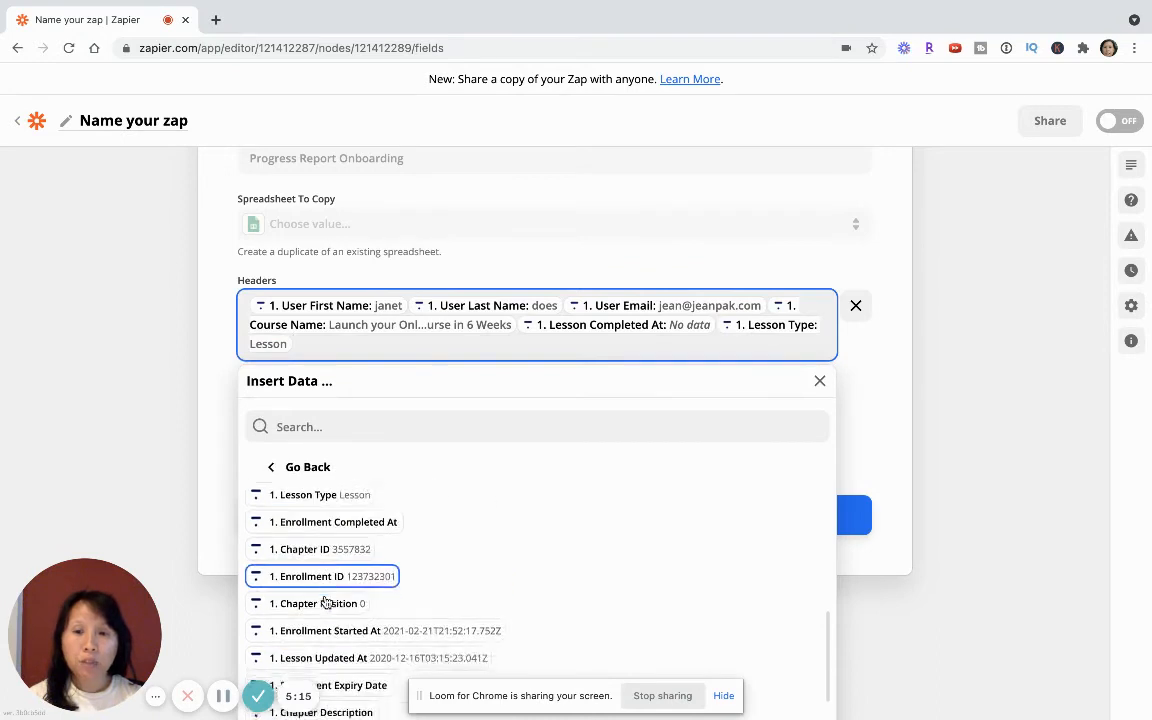
pyautogui.scroll(-2, 326, 600)
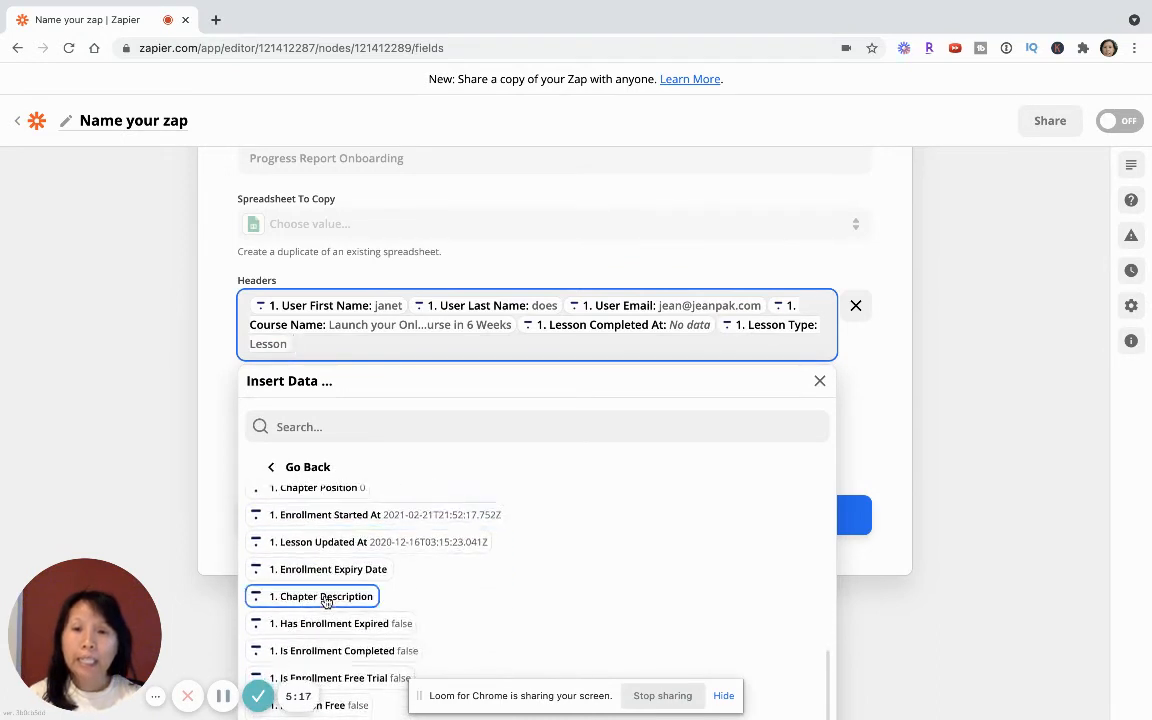
pyautogui.click(87, 463)
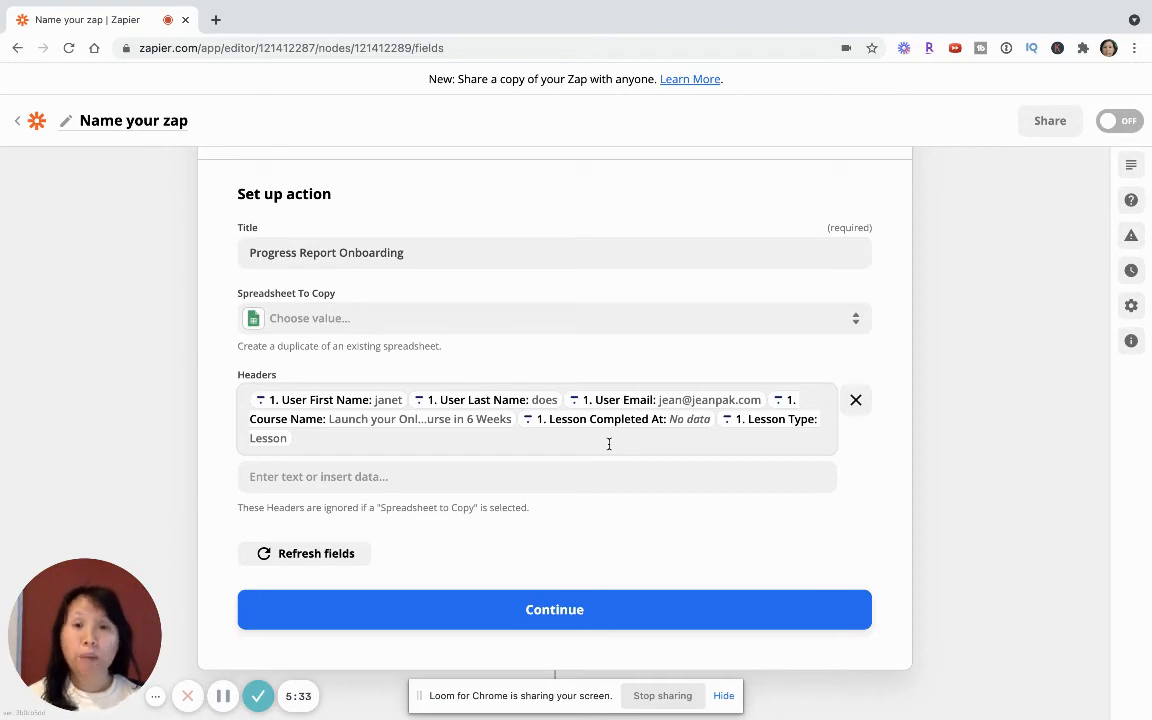
# - Continue from the action setup, then test and review the Create Spreadsheet action
pyautogui.scroll(-1, 517, 560)
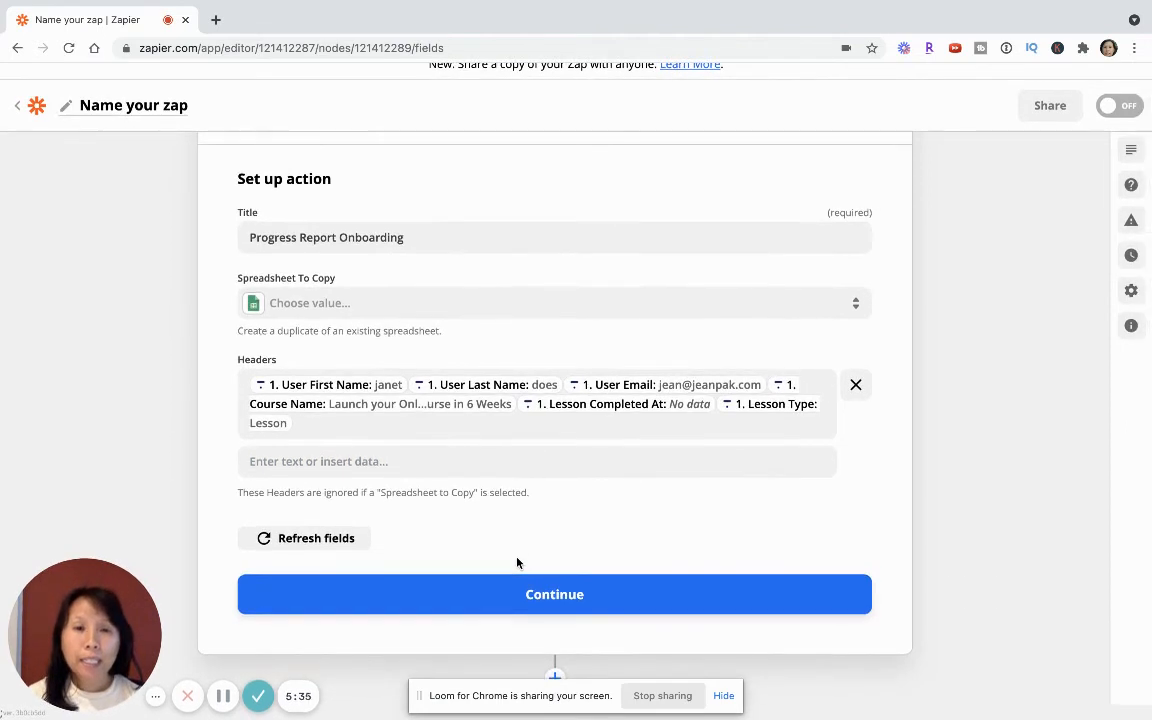
pyautogui.click(537, 598)
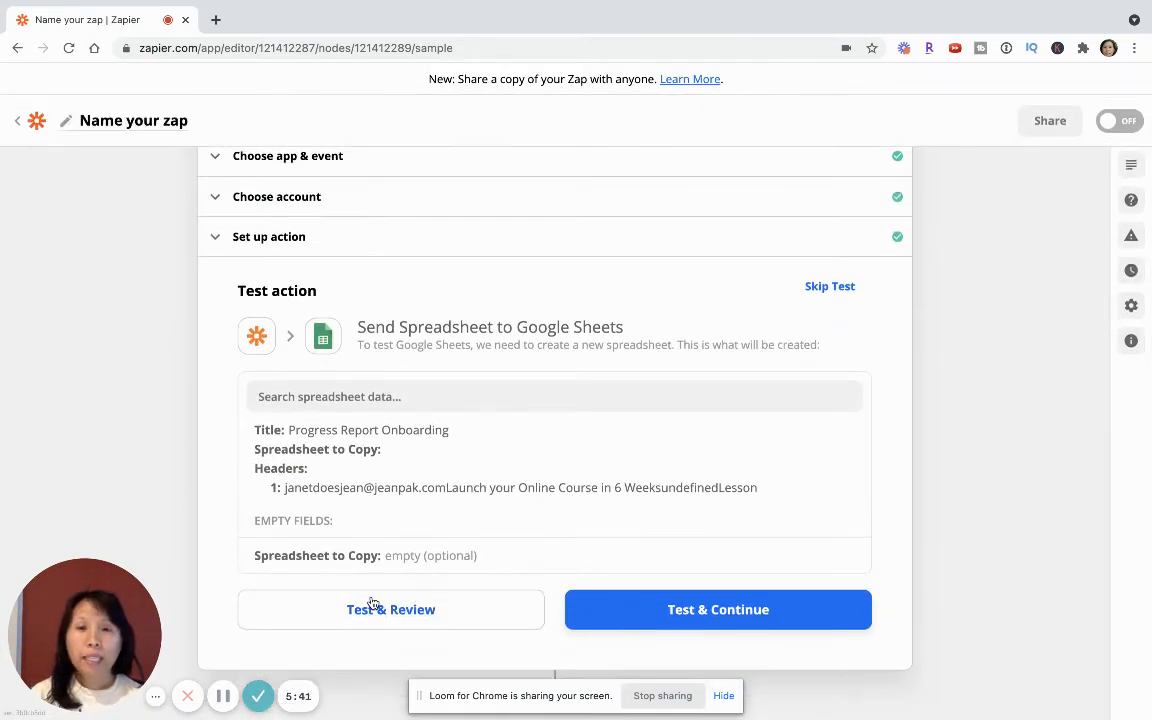
pyautogui.click(366, 624)
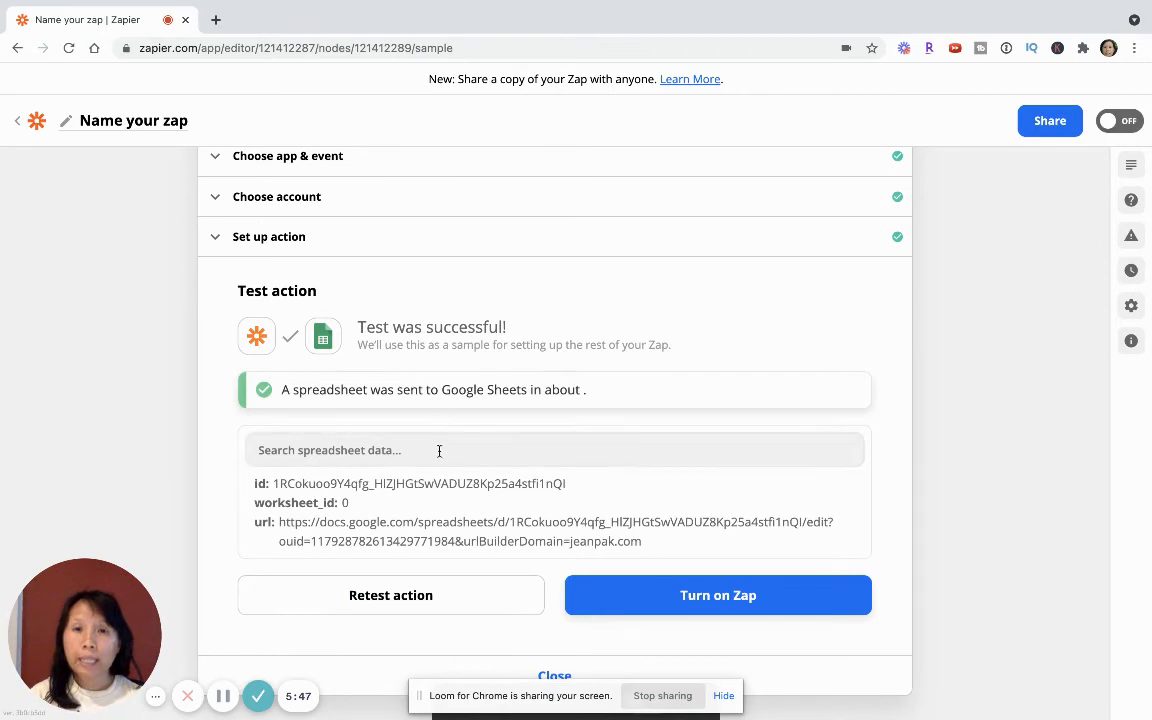
# - Switch to Google Sheets, open the "Progress Report Onboarding" spreadsheet and inspect the header data in row 1
pyautogui.click(222, 698)
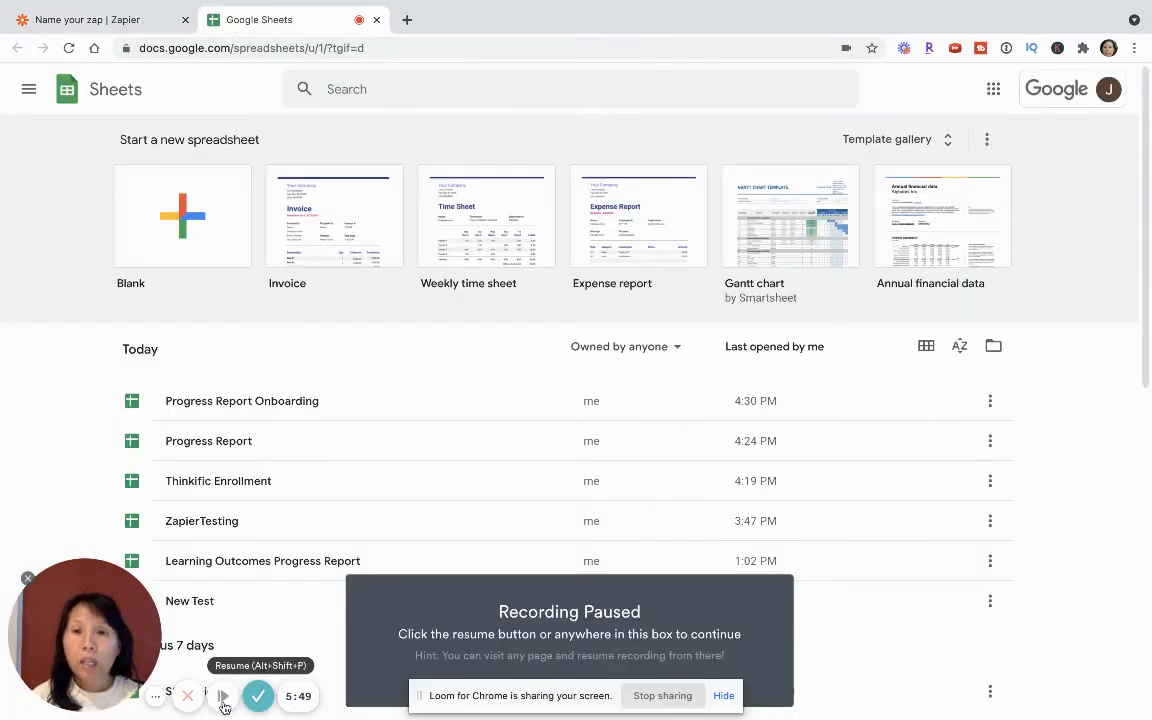
pyautogui.click(222, 698)
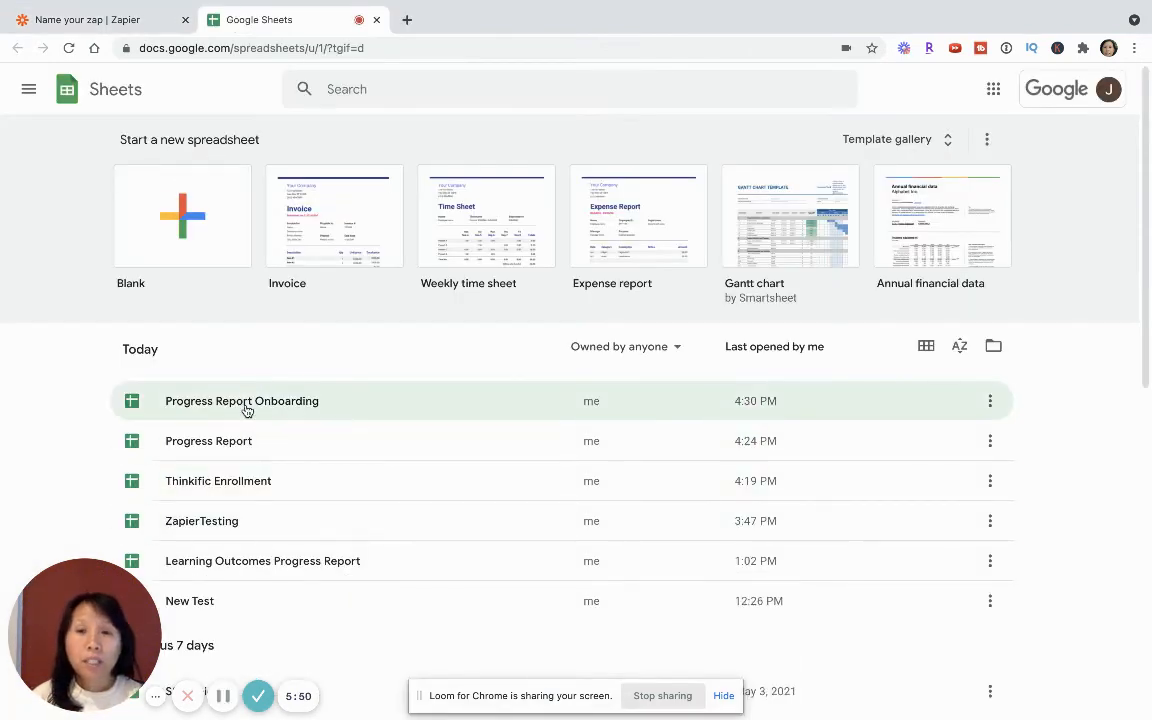
pyautogui.click(246, 410)
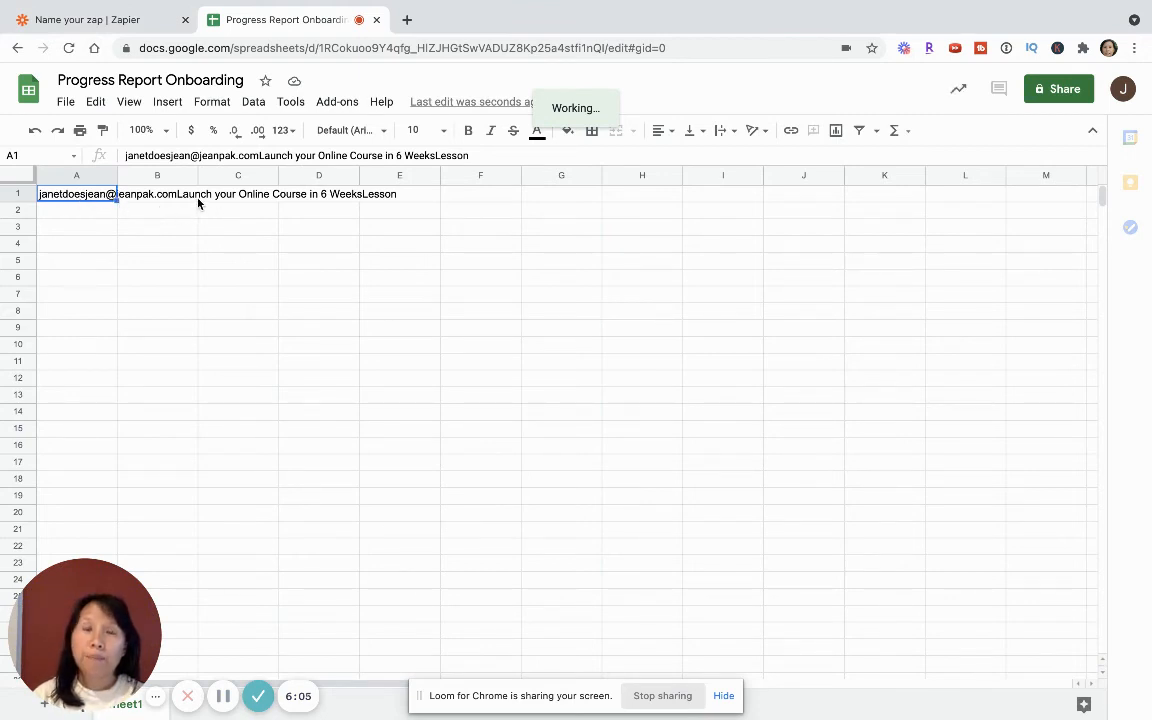
pyautogui.click(379, 198)
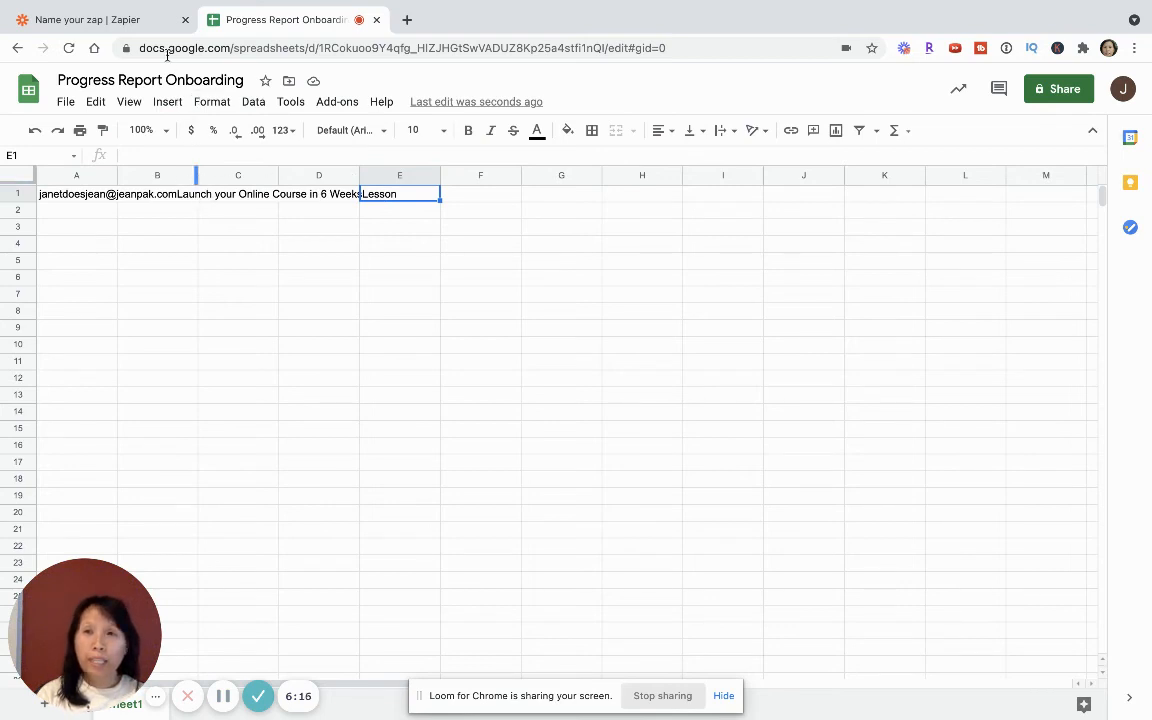
# - Return to Zapier, reopen the action setup and compare its Headers fields with row 1 of the Google Sheets spreadsheet
pyautogui.click(105, 20)
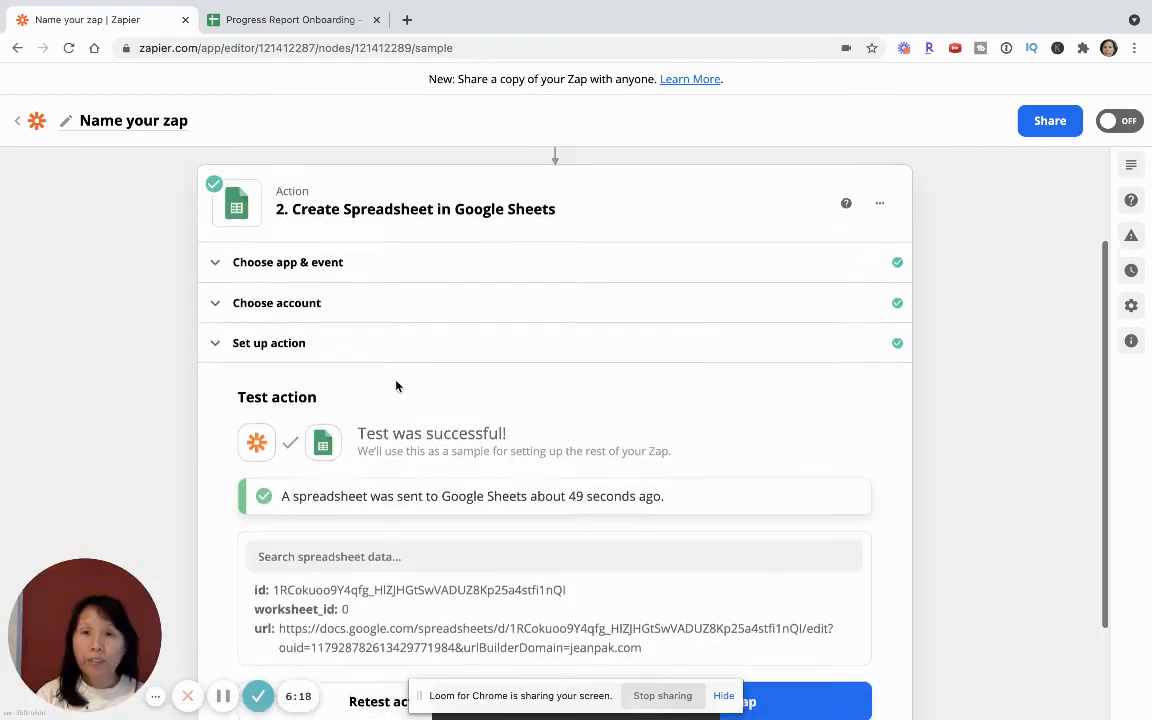
pyautogui.click(400, 382)
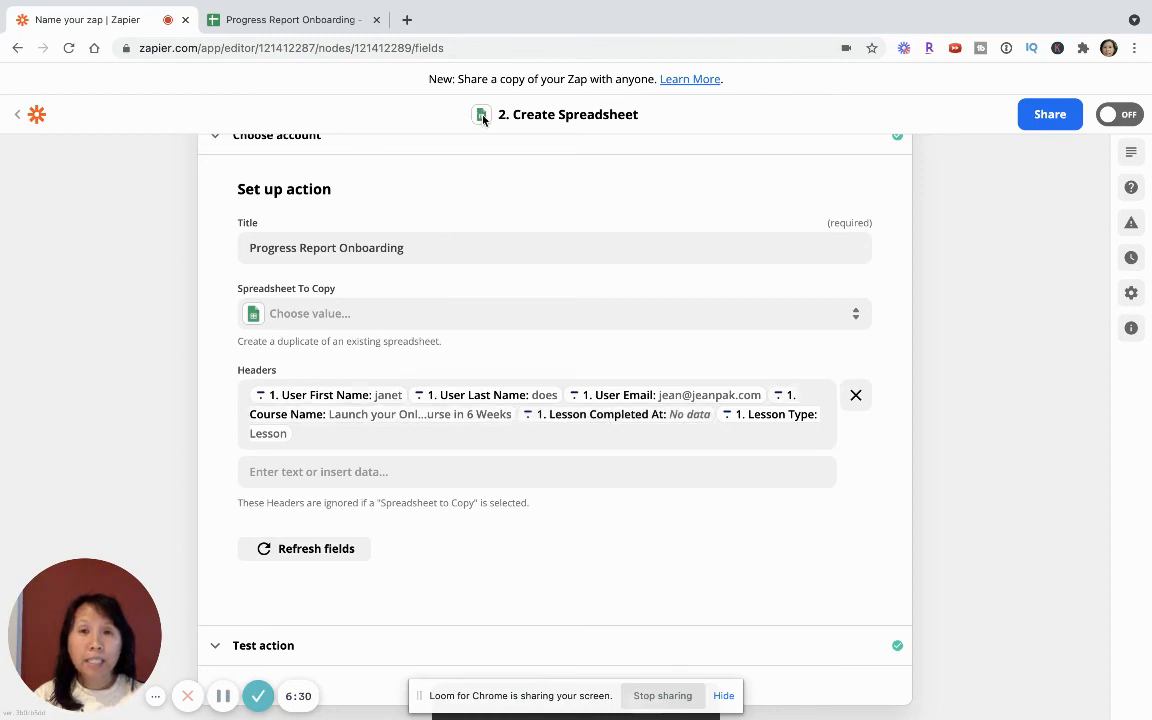
pyautogui.click(313, 20)
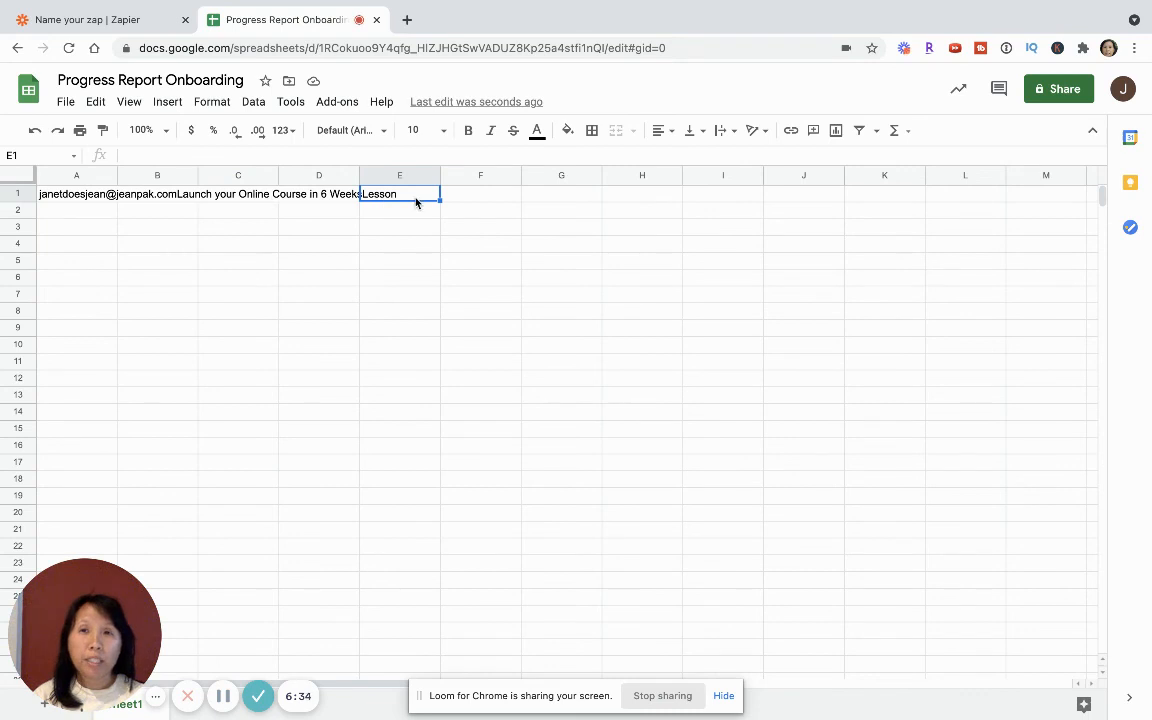
pyautogui.click(118, 20)
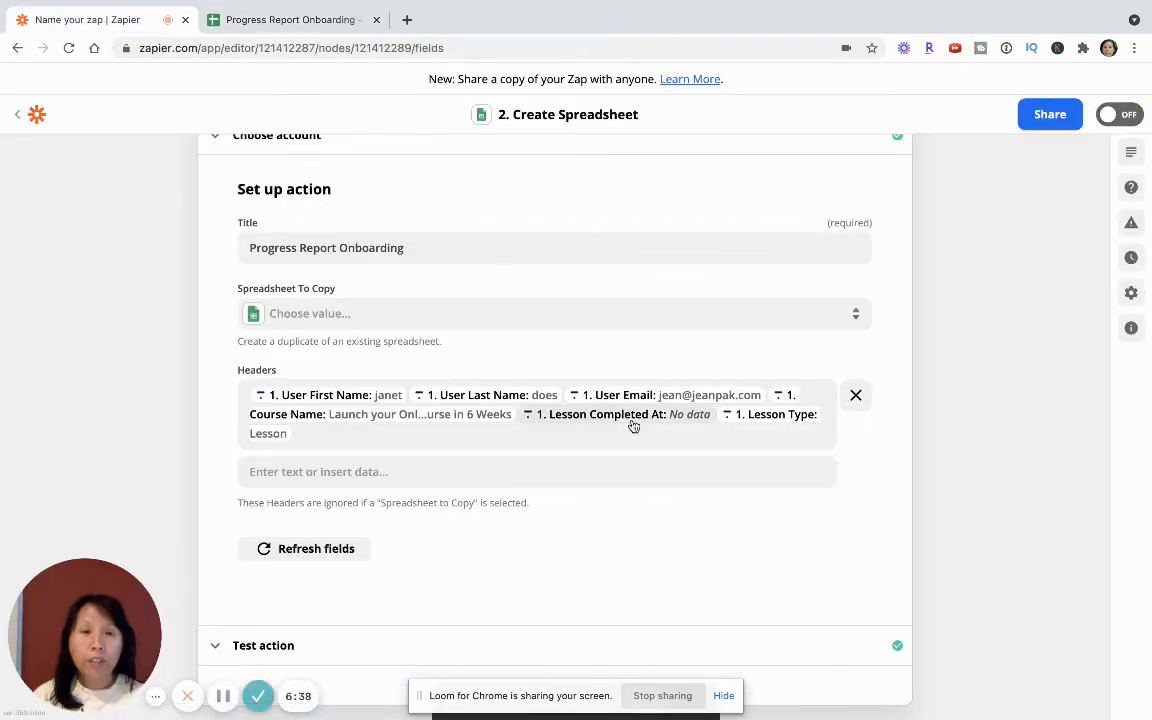
pyautogui.click(289, 22)
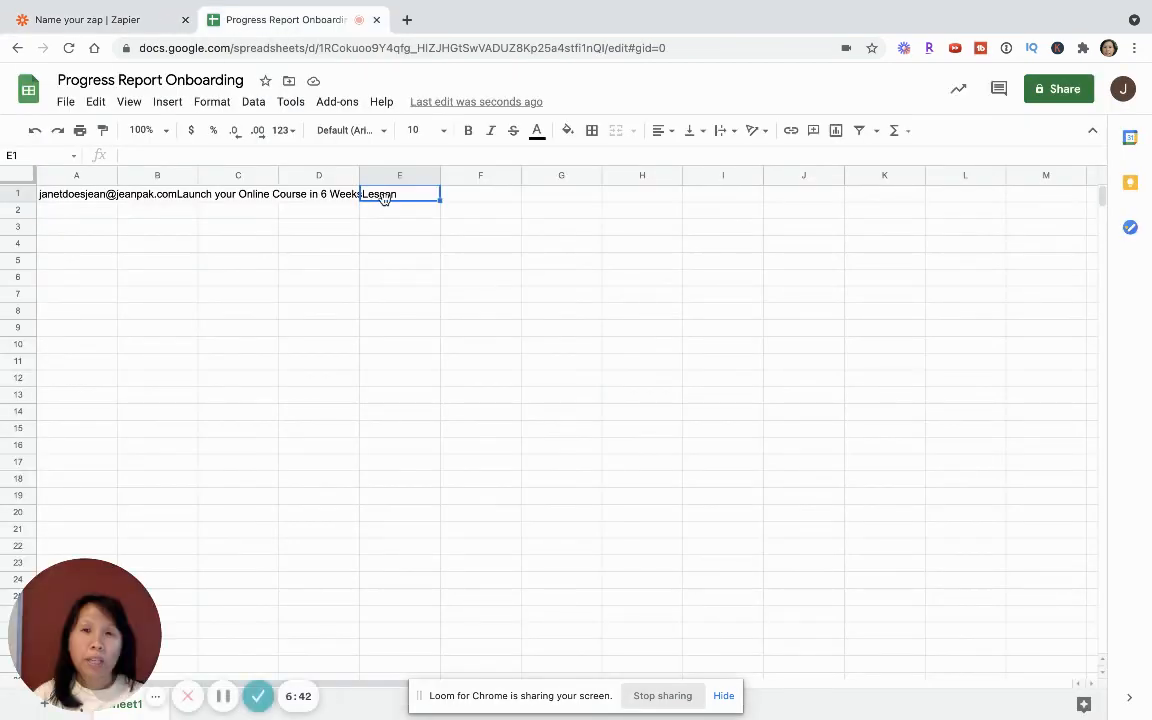
pyautogui.click(105, 19)
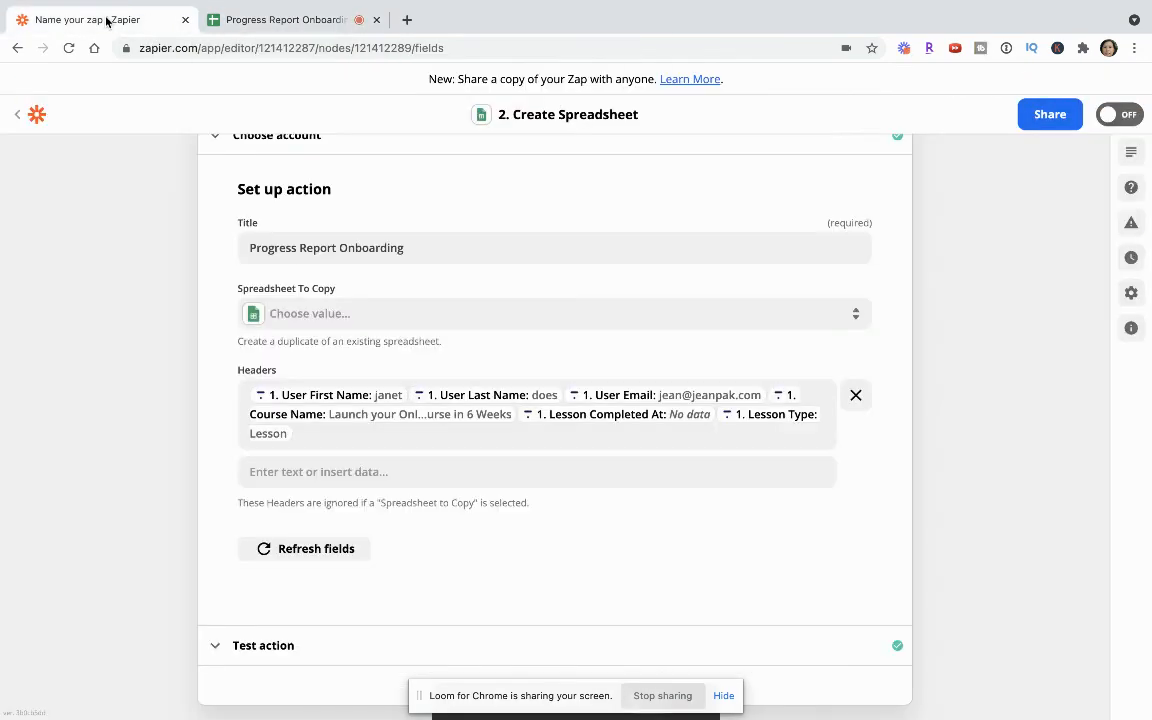